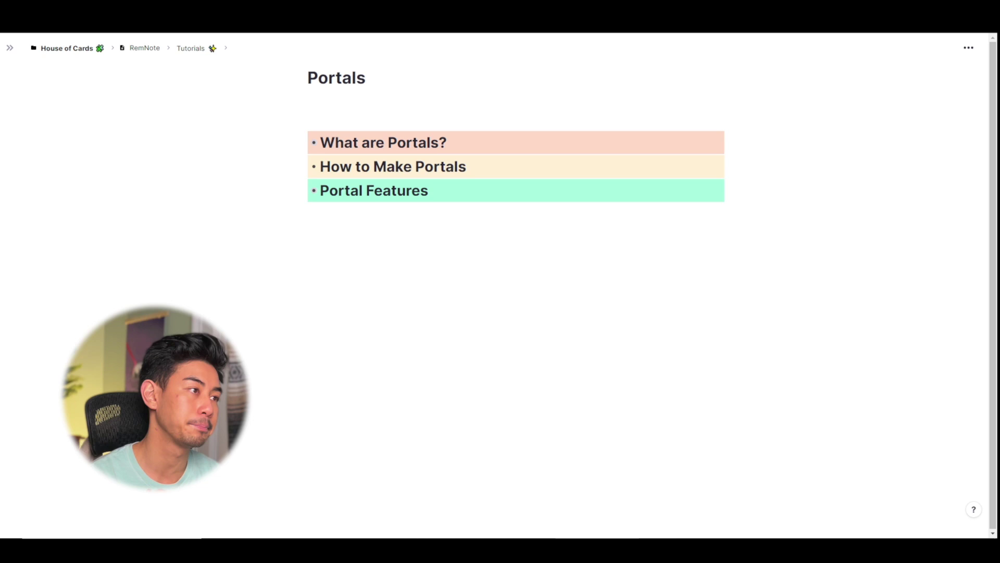
# - Expand the 'What are Portals?' heading with Ctrl+Down to reveal its three definition bullets
pyautogui.click(510, 136)
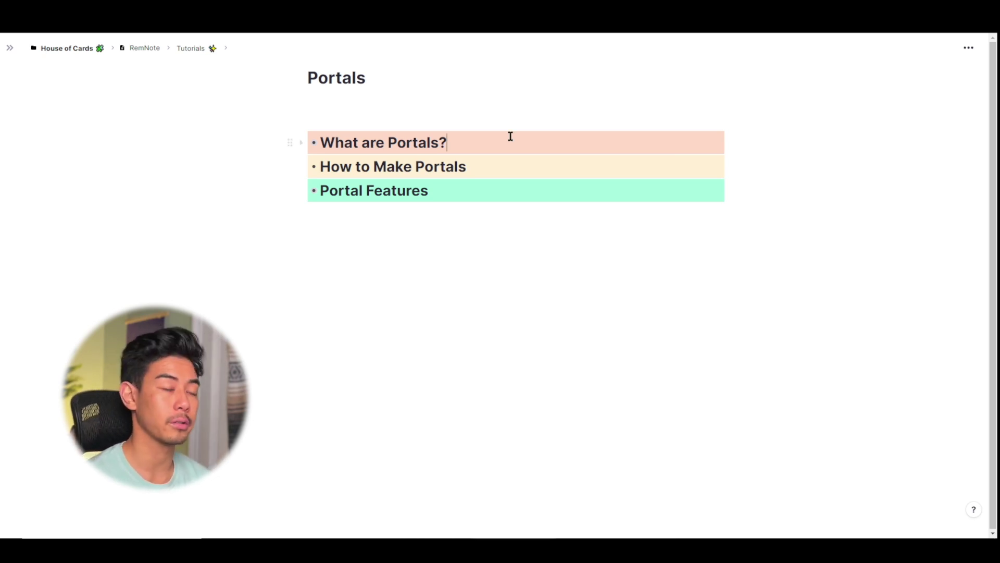
pyautogui.hotkey('ctrl', 'Down')
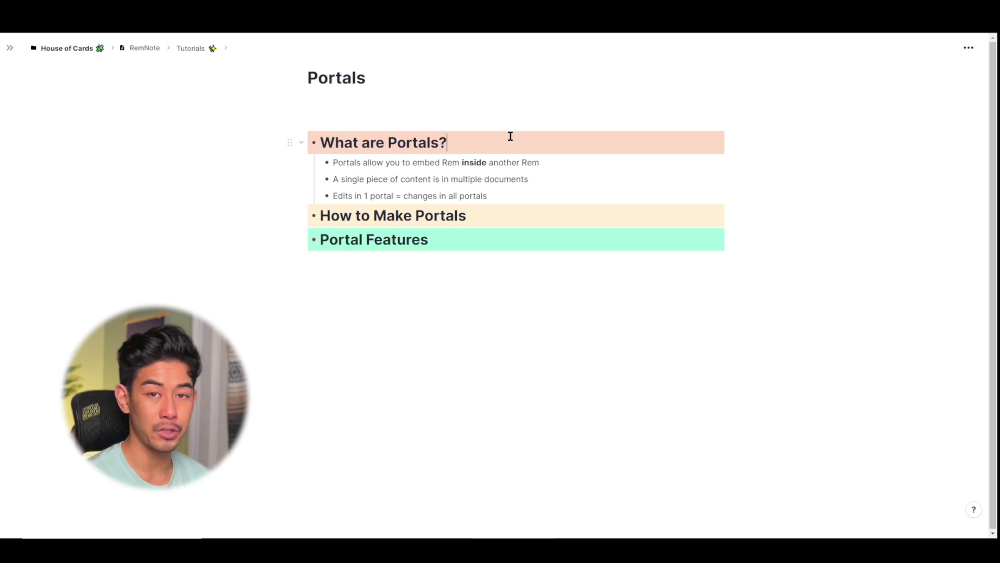
# - Add a 'Use 2 (' child bullet under How to Make Portals, then start a (( portal below it
pyautogui.click(499, 222)
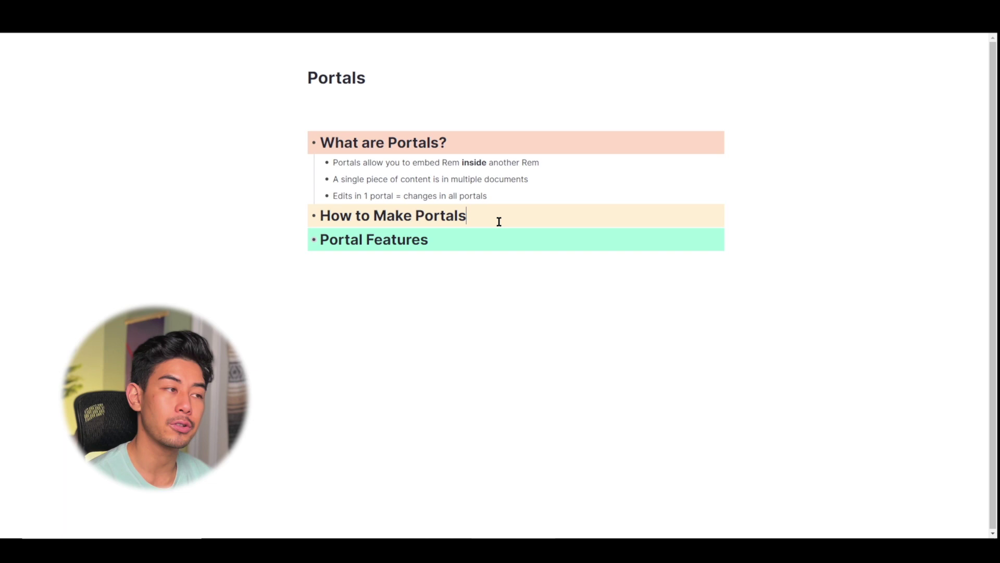
pyautogui.press('Return')
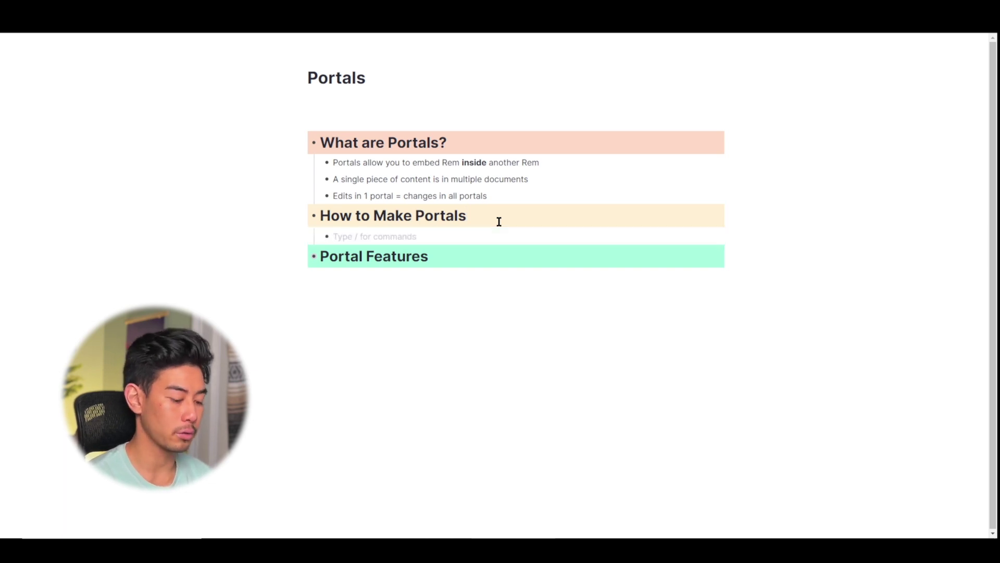
pyautogui.write('Use 2 (')
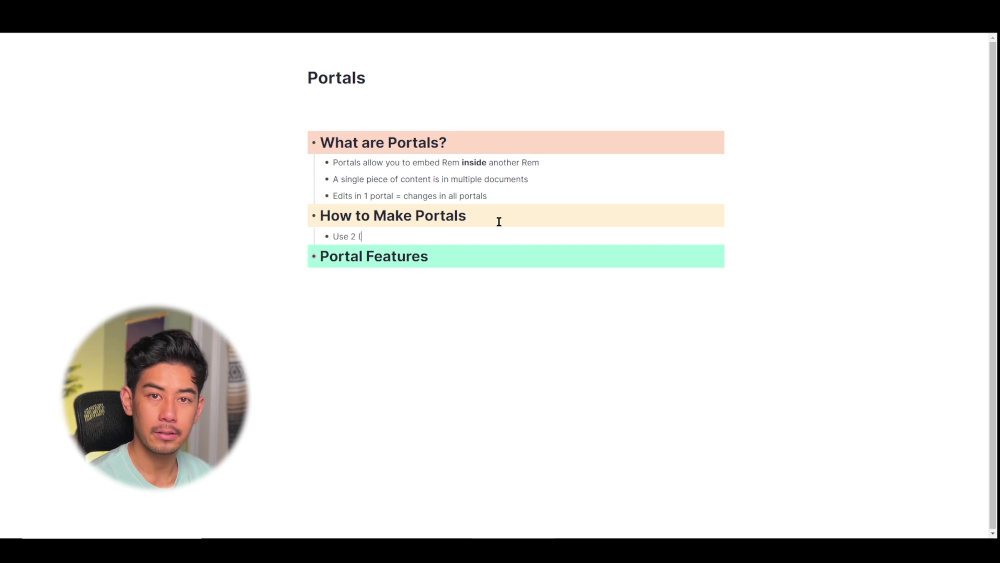
pyautogui.press('Return')
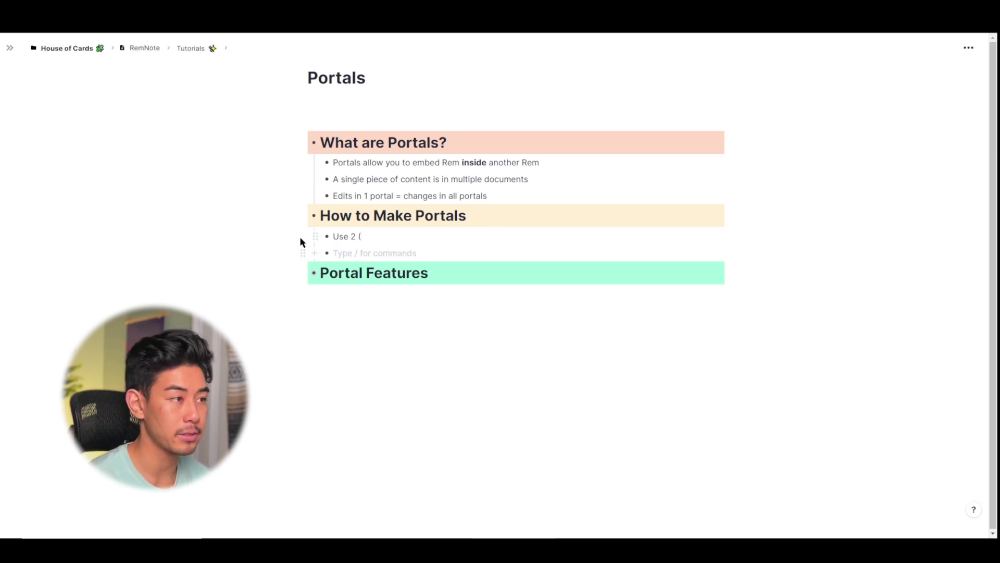
pyautogui.write('((')
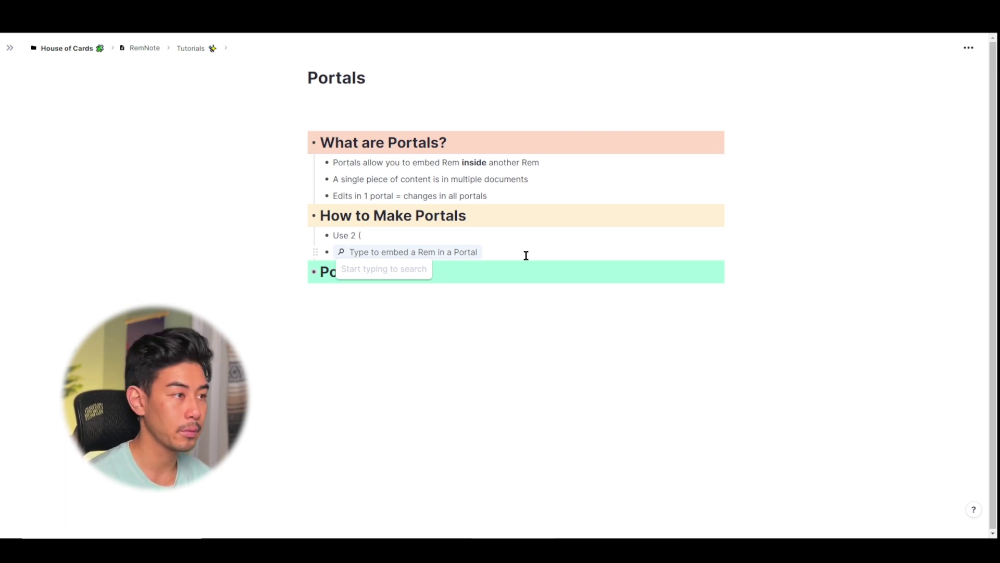
# - Search 'Cardiac Arrest' in the new portal, embed that rem, and select the portal
pyautogui.write('Car')
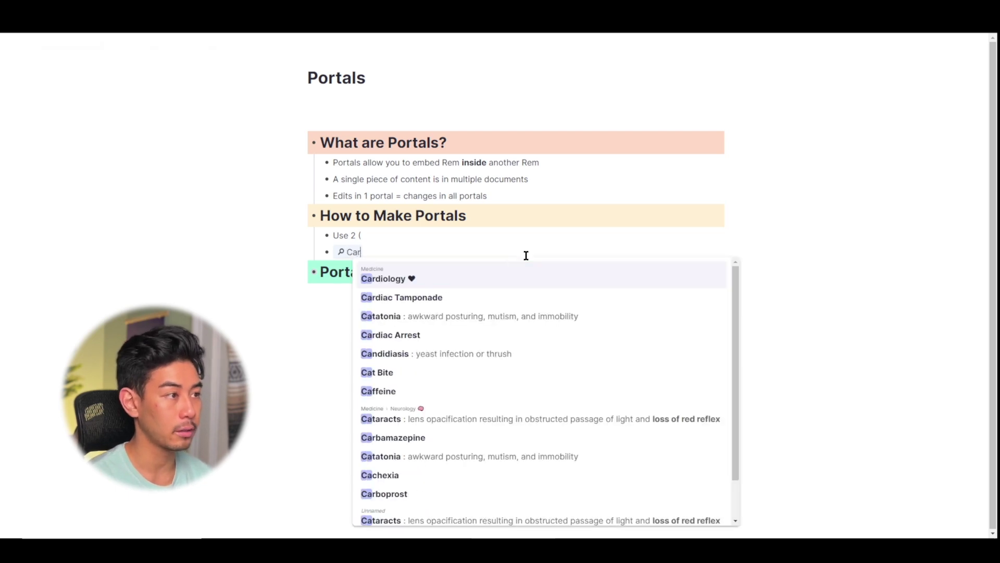
pyautogui.write('diac Arrest')
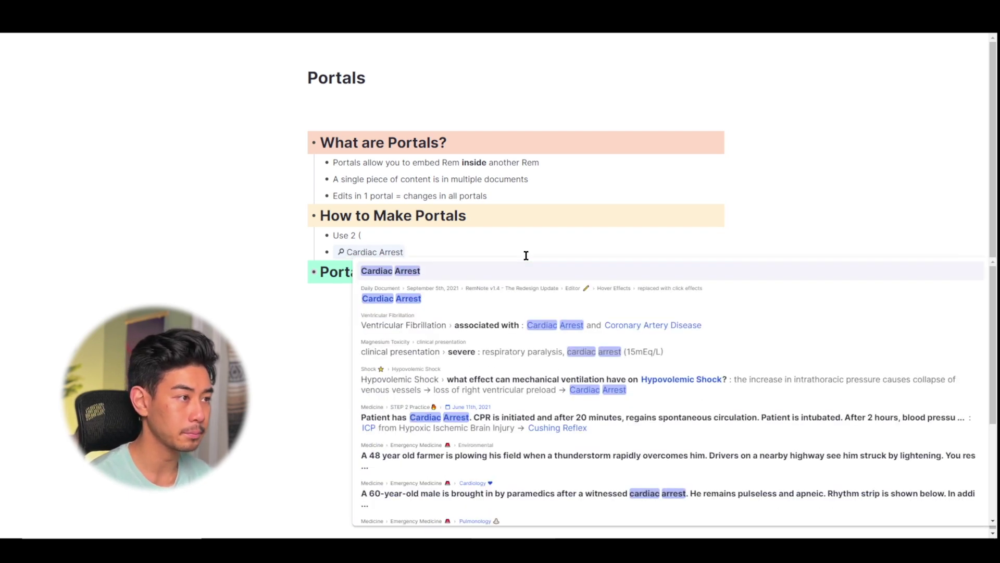
pyautogui.press('Return')
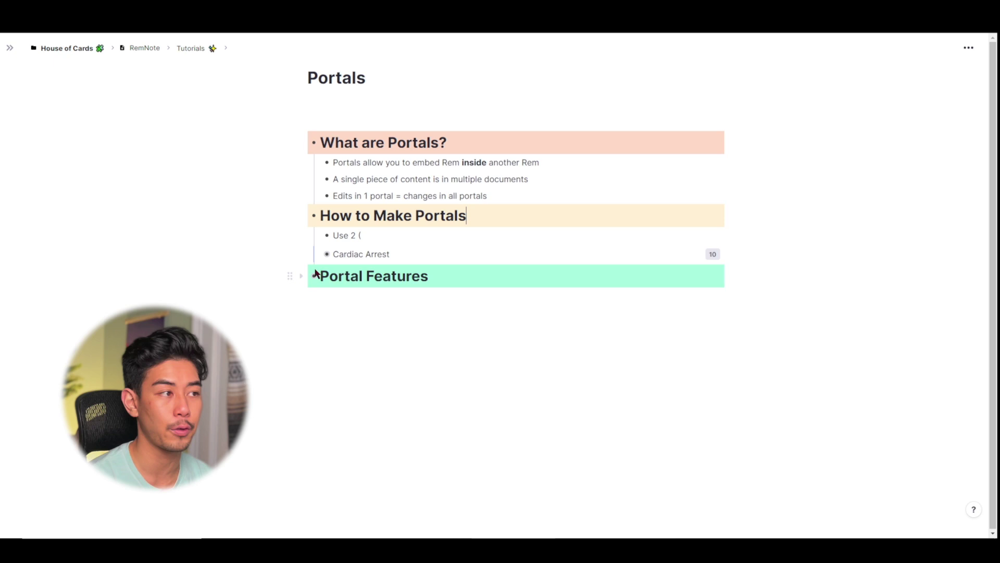
pyautogui.click(478, 252)
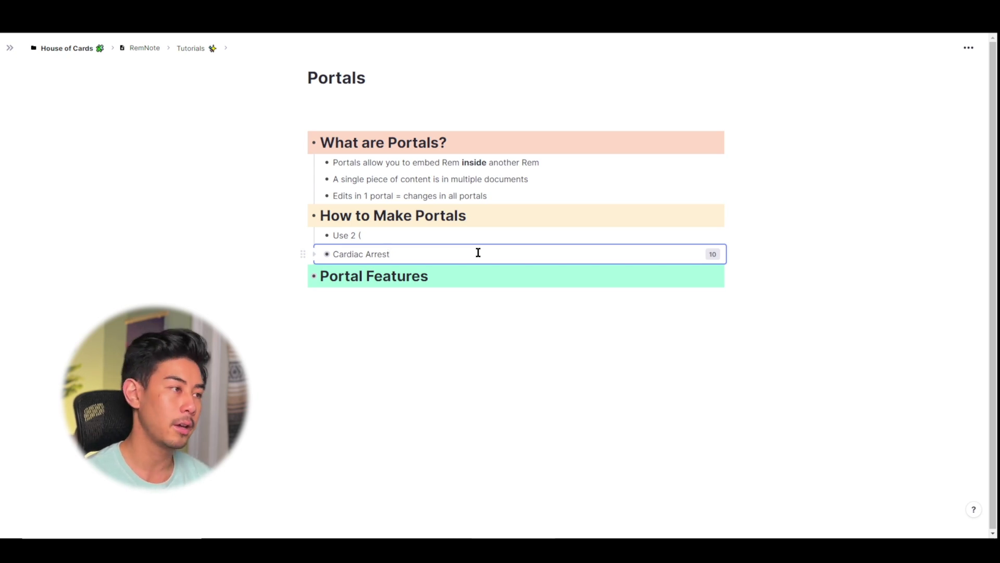
# - Open Cardiac Arrest in a side pane, expand the portal, and undo a test '12345' edit
pyautogui.keyDown('shift'); pyautogui.click(326, 254); pyautogui.keyUp('shift')
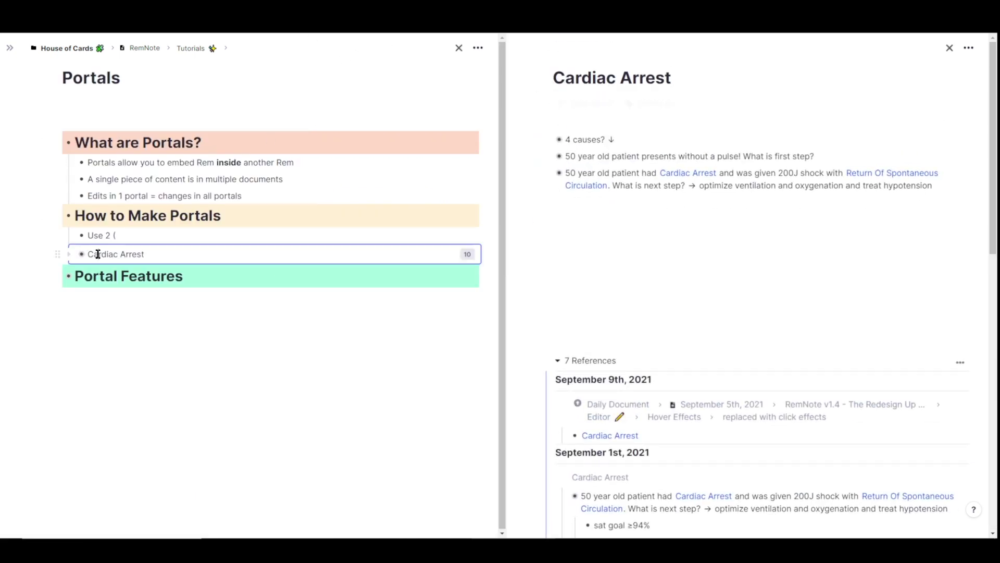
pyautogui.click(69, 254)
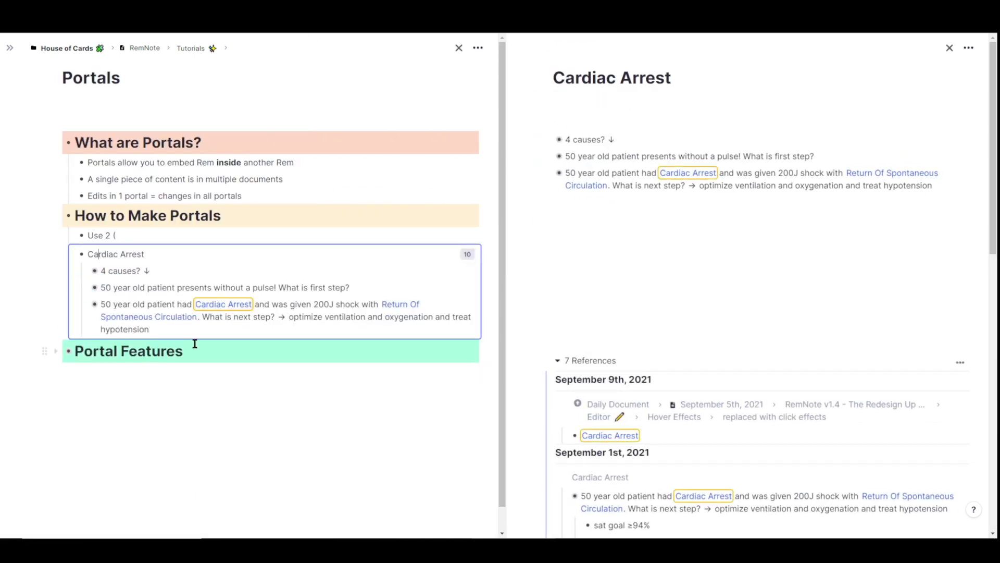
pyautogui.click(531, 217)
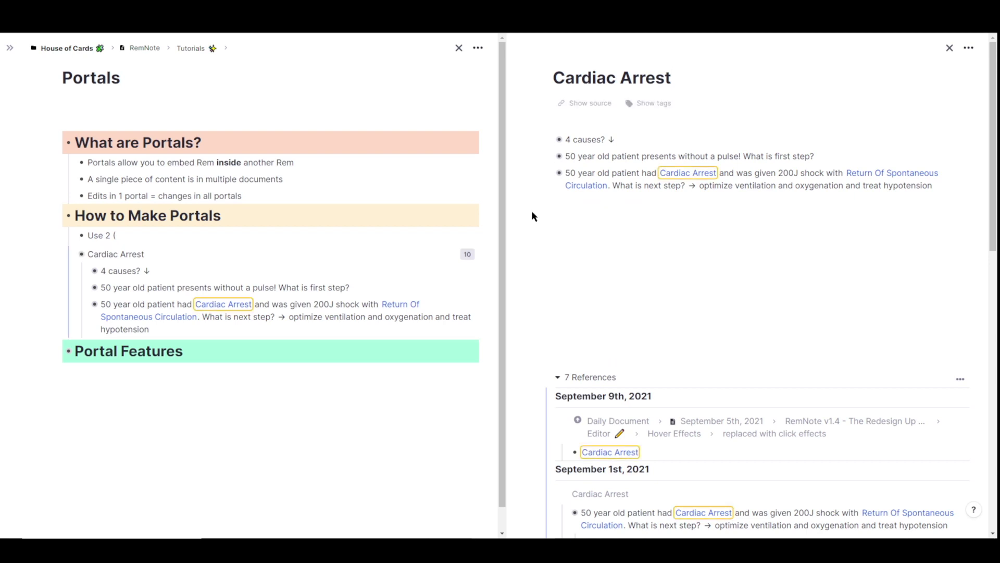
pyautogui.click(840, 165)
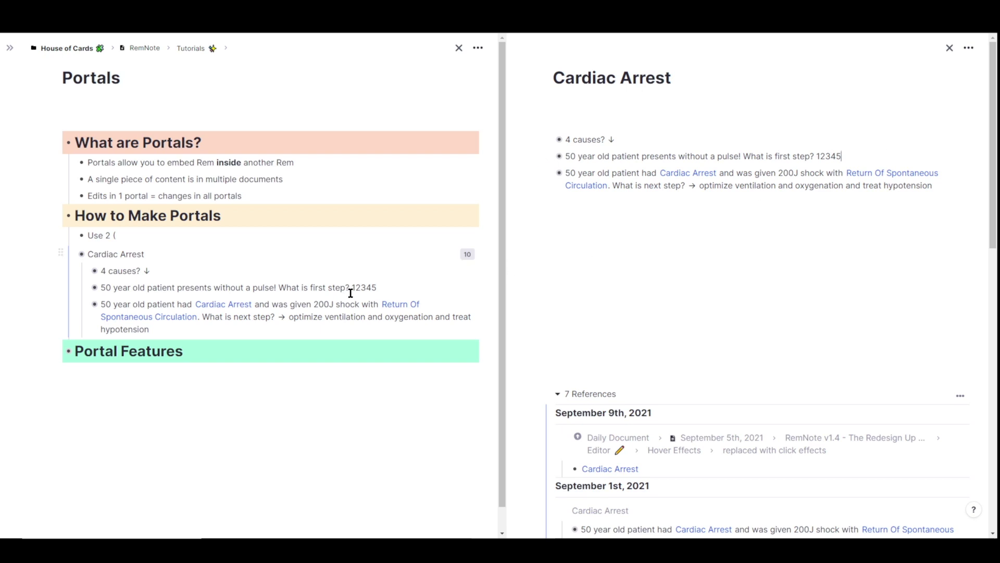
pyautogui.hotkey('ctrl', 'z')
pyautogui.click(392, 256)
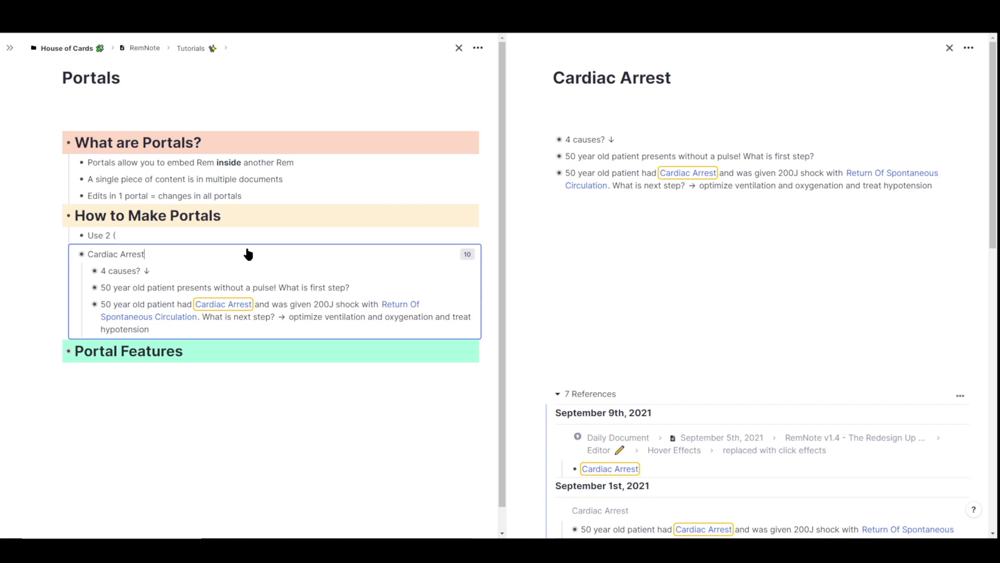
pyautogui.click(466, 257)
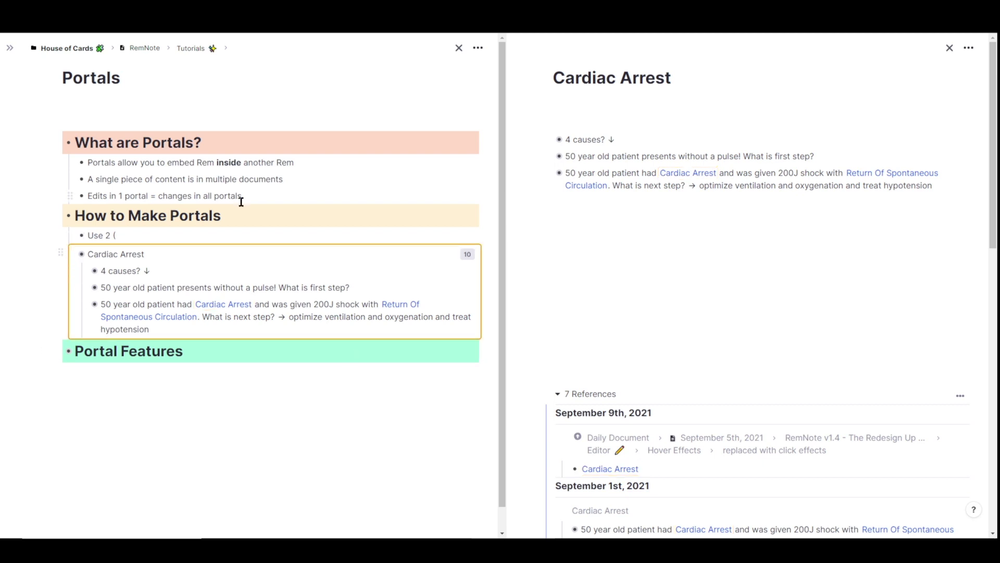
pyautogui.press('Tab')
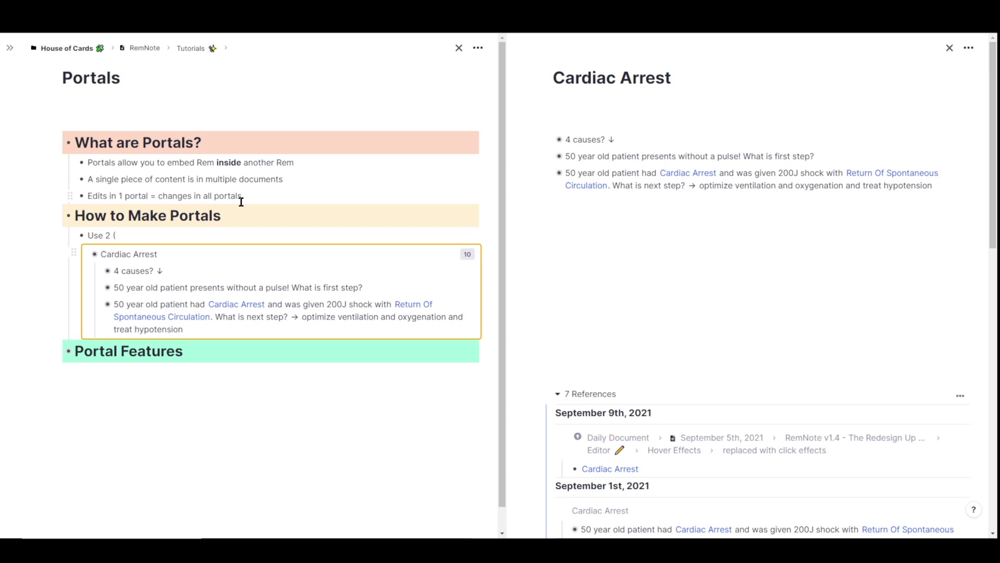
pyautogui.hotkey('shift', 'Tab')
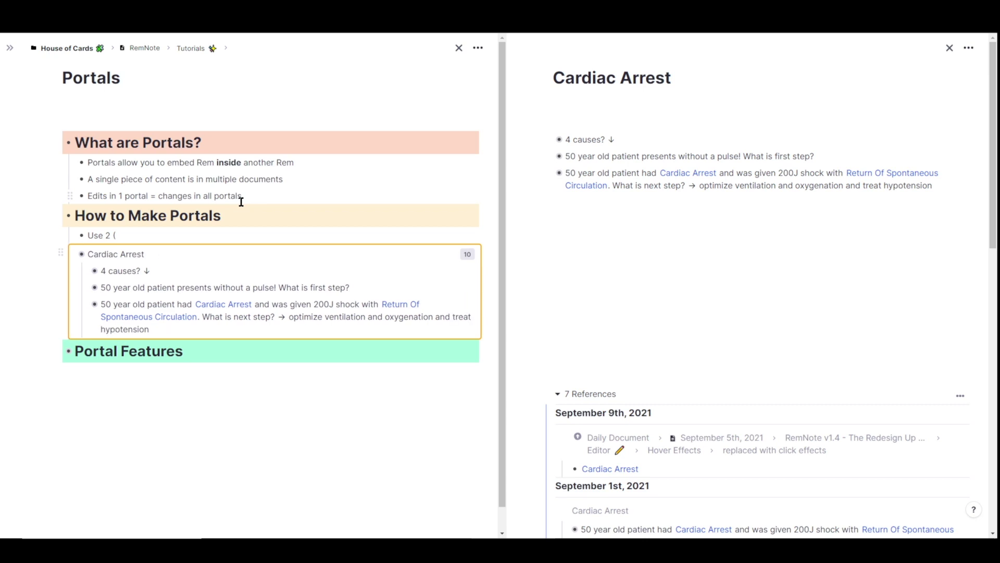
pyautogui.hotkey('ctrl', 'shift', 'Up')
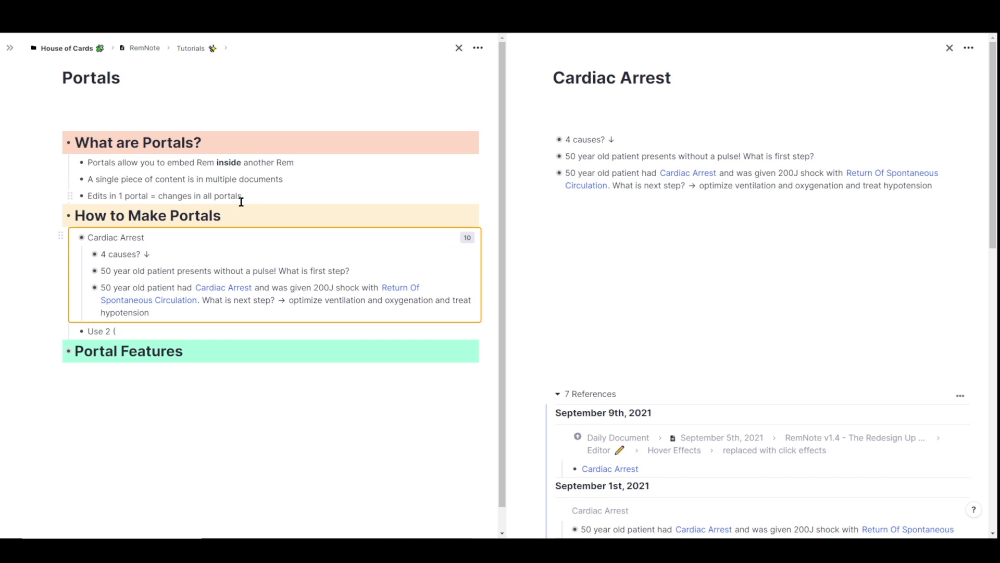
pyautogui.hotkey('ctrl', 'shift', 'Down')
pyautogui.hotkey('ctrl', 'shift', 'Up')
pyautogui.hotkey('ctrl', 'shift', 'Down')
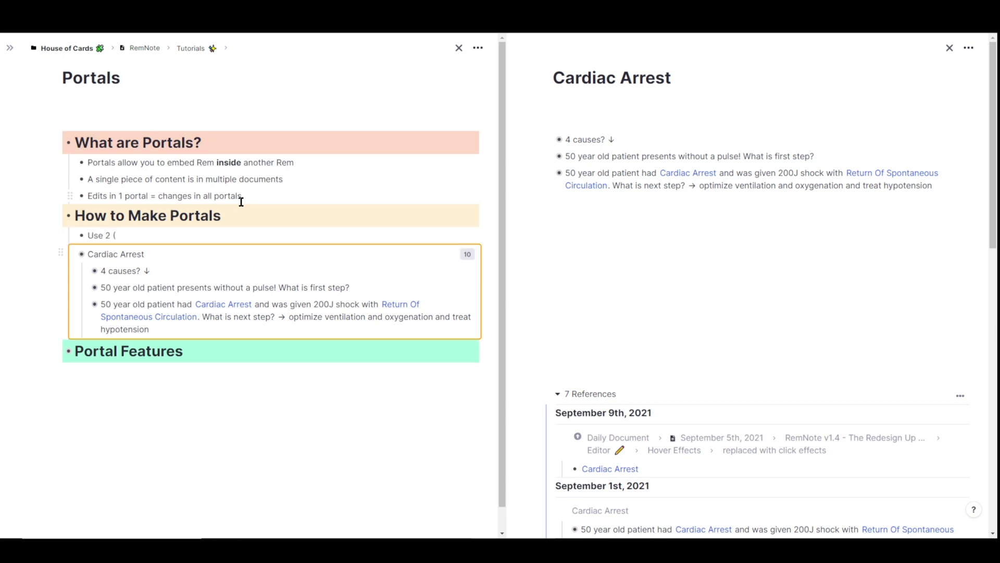
pyautogui.click(244, 352)
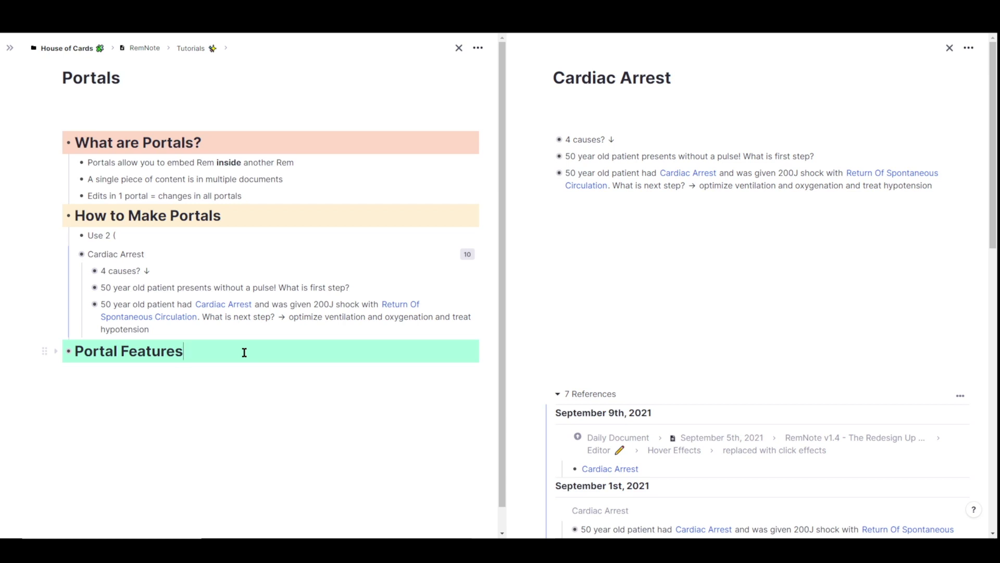
# - Paste a five-item list under Portal Features and add a 'Heartbreaker' child under the patient question
pyautogui.write('Embed Rem inside another Does not disrupt Hierarchy of Rem Add information to another Red from any document In document queue Top Level Rem')
pyautogui.scroll(-2, 243, 350)
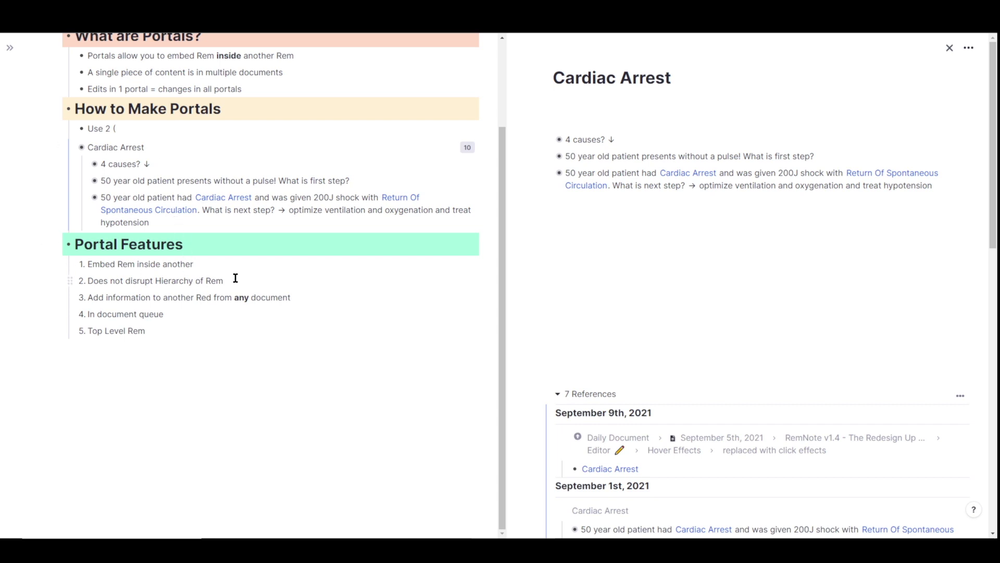
pyautogui.click(161, 223)
pyautogui.press('Return')
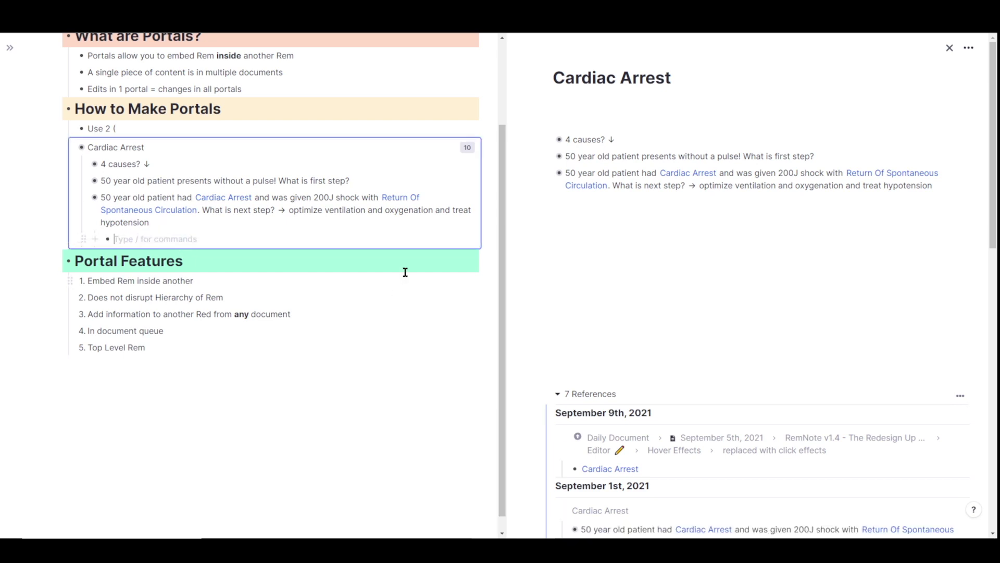
pyautogui.write('Heart')
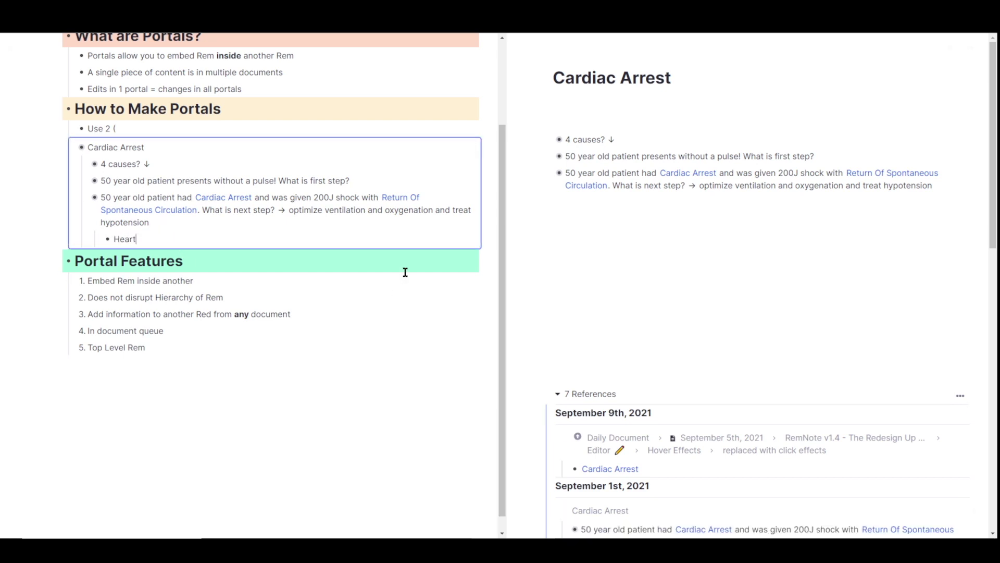
pyautogui.write('breaker')
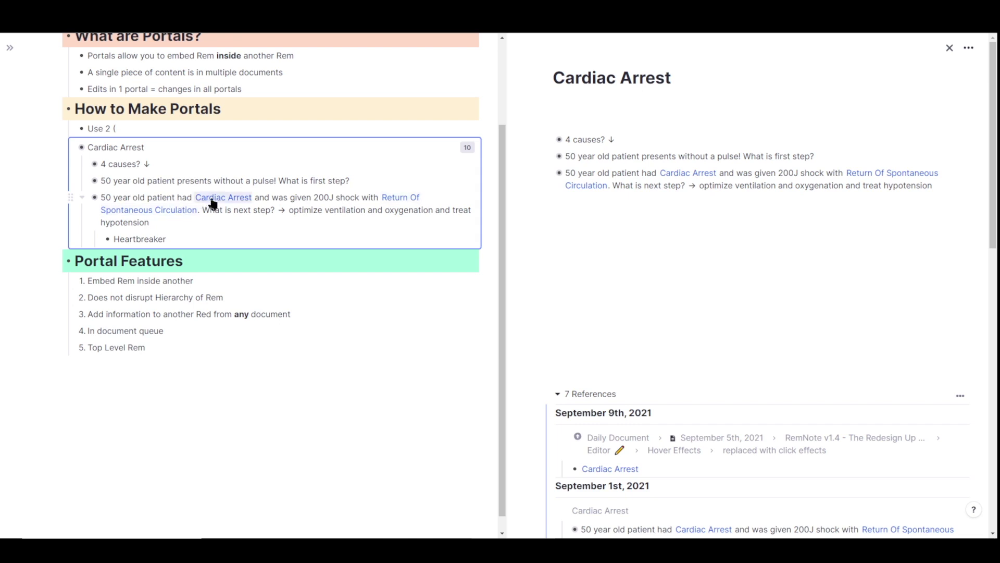
# - Below the Portal Features list, search ((Heartbreaker, fixing the typo, and embed that rem as a portal
pyautogui.click(173, 368)
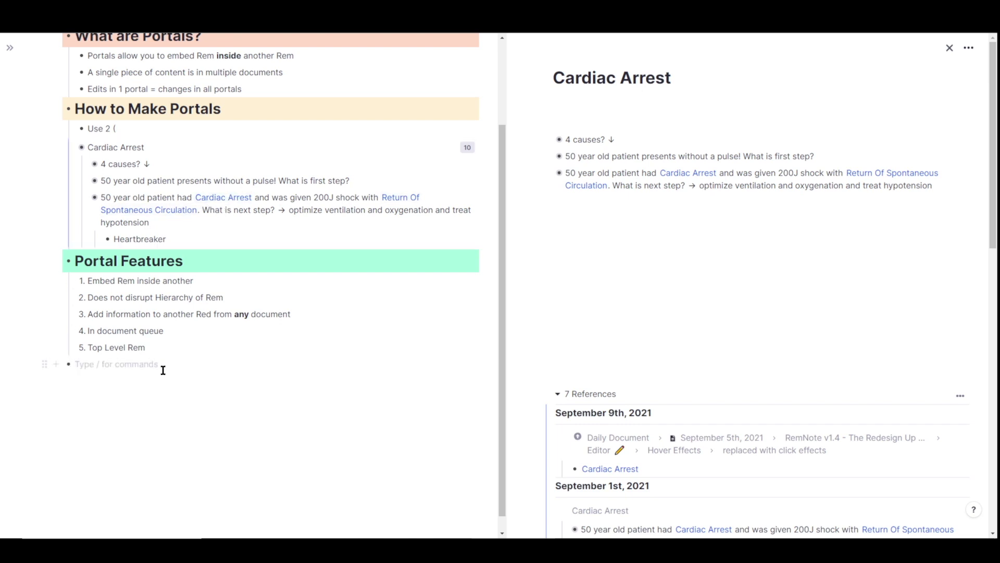
pyautogui.write('((')
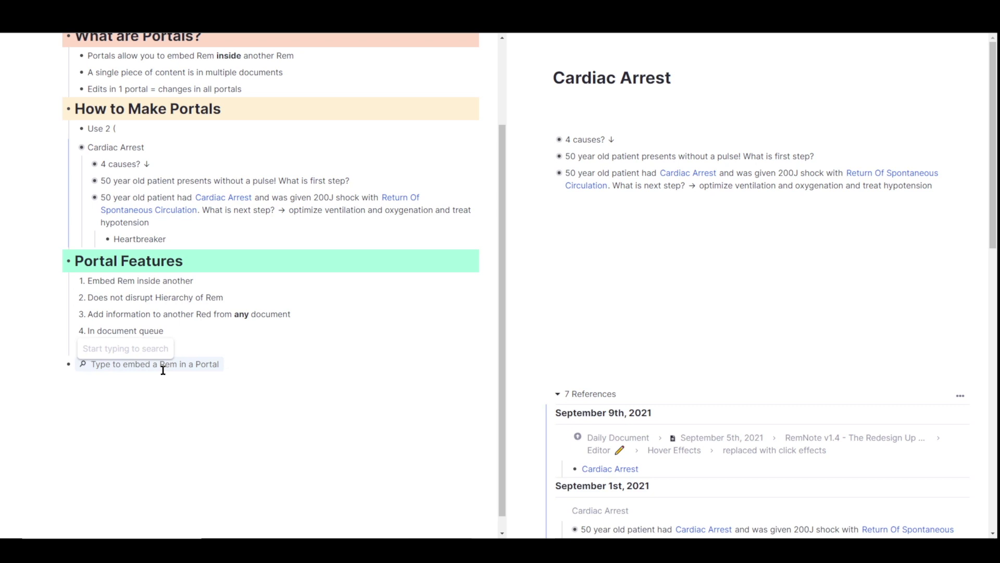
pyautogui.write('Heartbreajer')
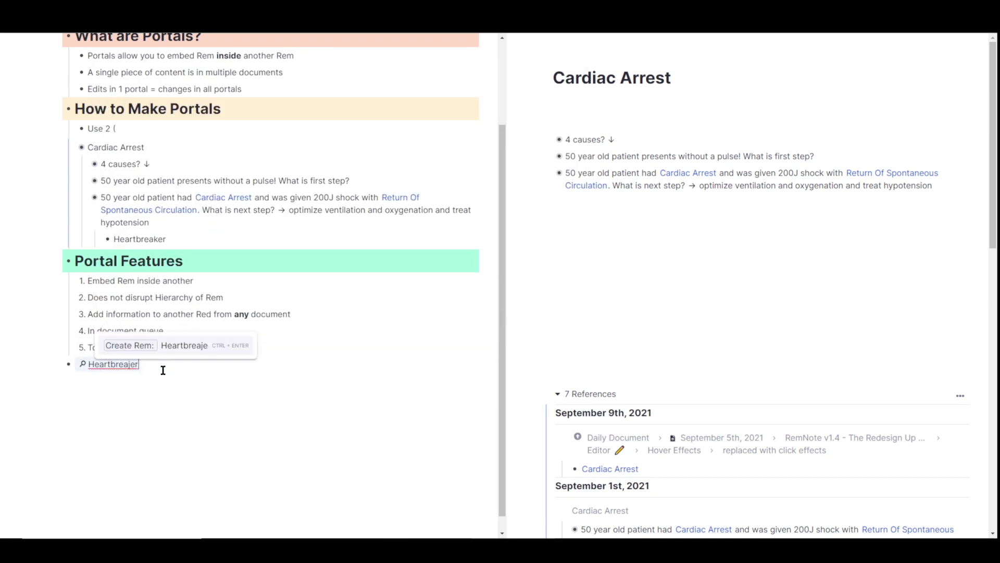
pyautogui.press('BackSpace')
pyautogui.press('BackSpace')
pyautogui.press('BackSpace')
pyautogui.write('k')
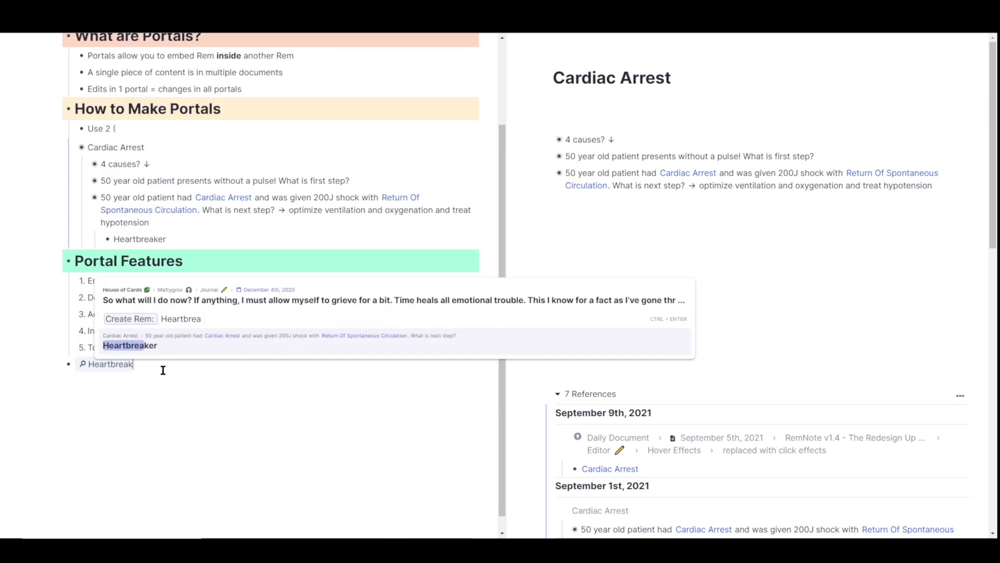
pyautogui.write('er')
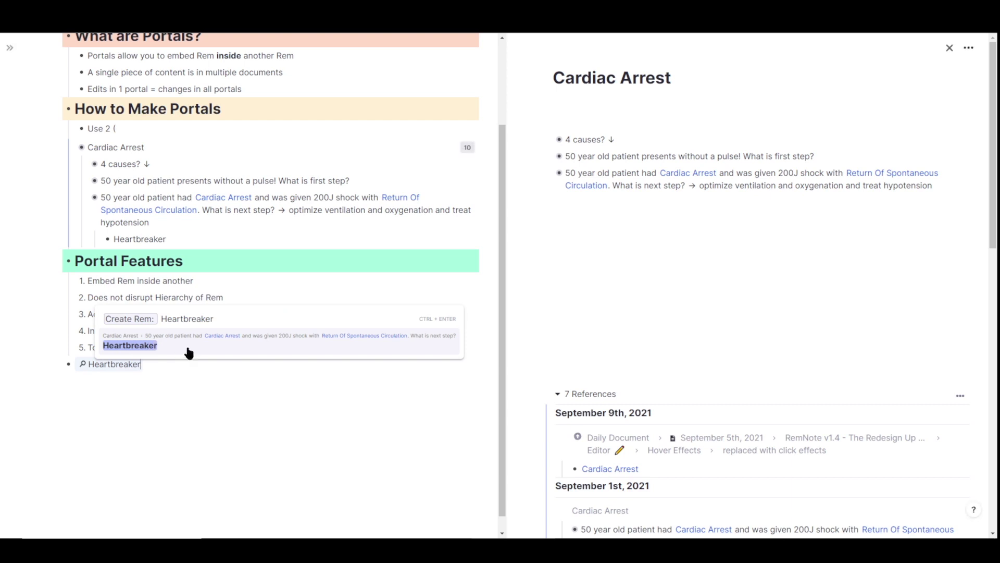
pyautogui.click(187, 348)
pyautogui.click(144, 410)
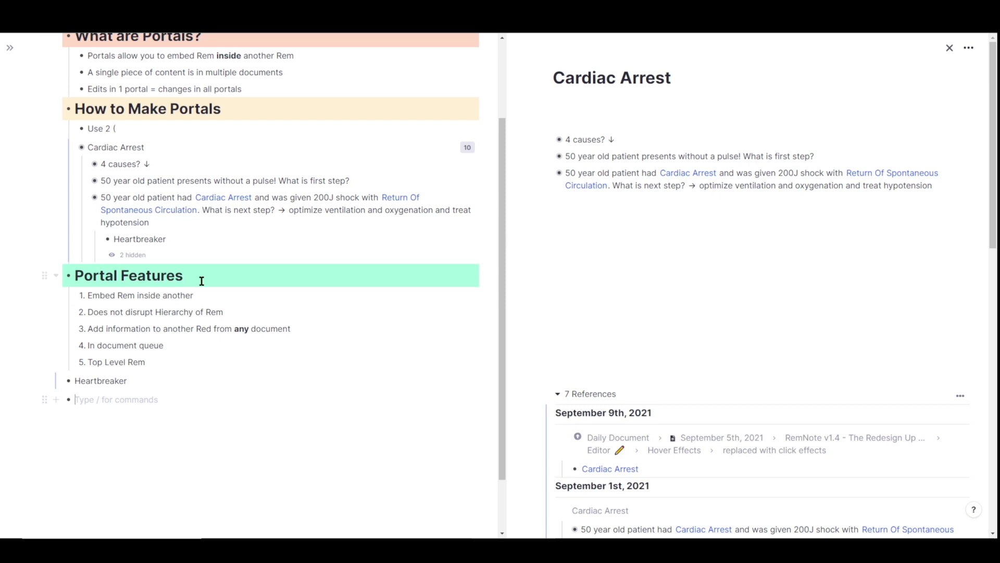
# - Widen the Heartbreaker portal to its parent '50 year old patient had…' question via the breadcrumb
pyautogui.click(149, 377)
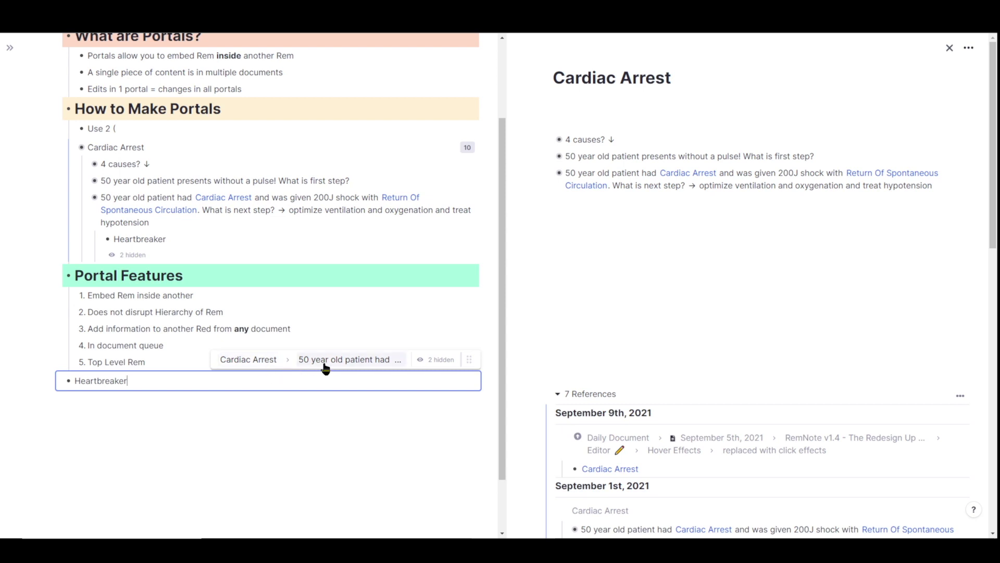
pyautogui.click(357, 367)
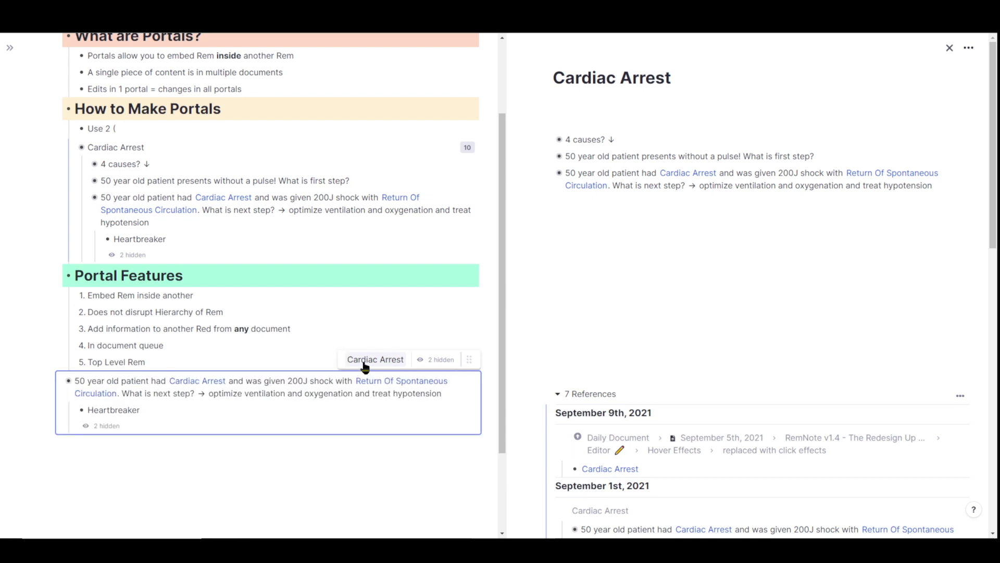
# - Widen to Cardiac Arrest, undo back to Heartbreaker, then add all 2 hidden rems (sat goal ≥94%, EtCO2 goal)
pyautogui.click(363, 365)
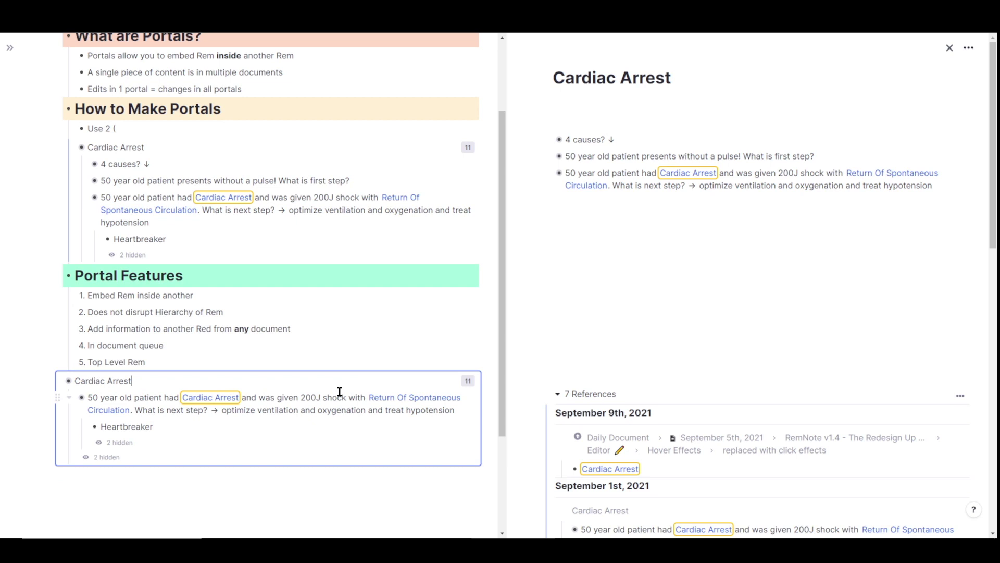
pyautogui.hotkey('ctrl', 'z')
pyautogui.hotkey('ctrl', 'z')
pyautogui.click(232, 382)
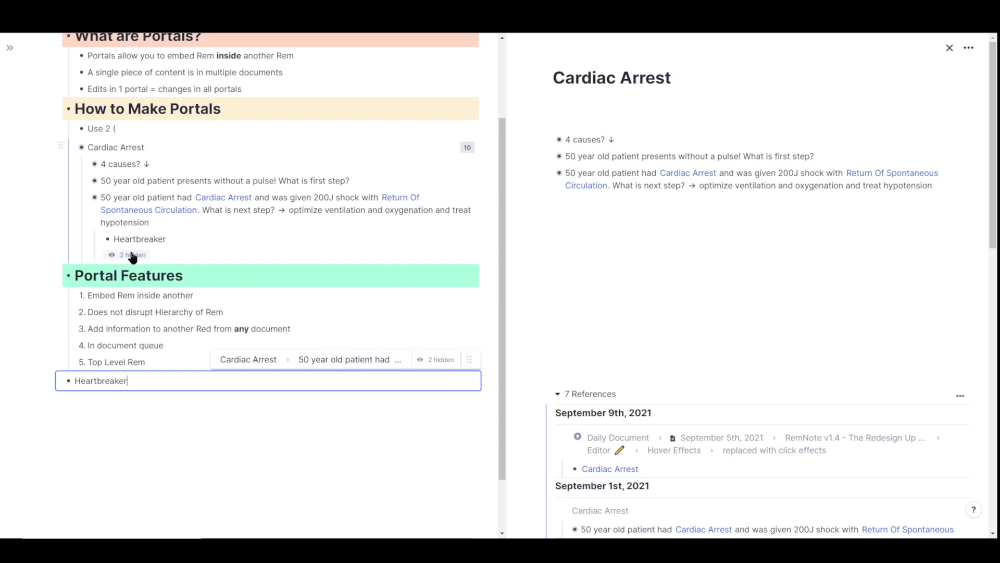
pyautogui.click(438, 361)
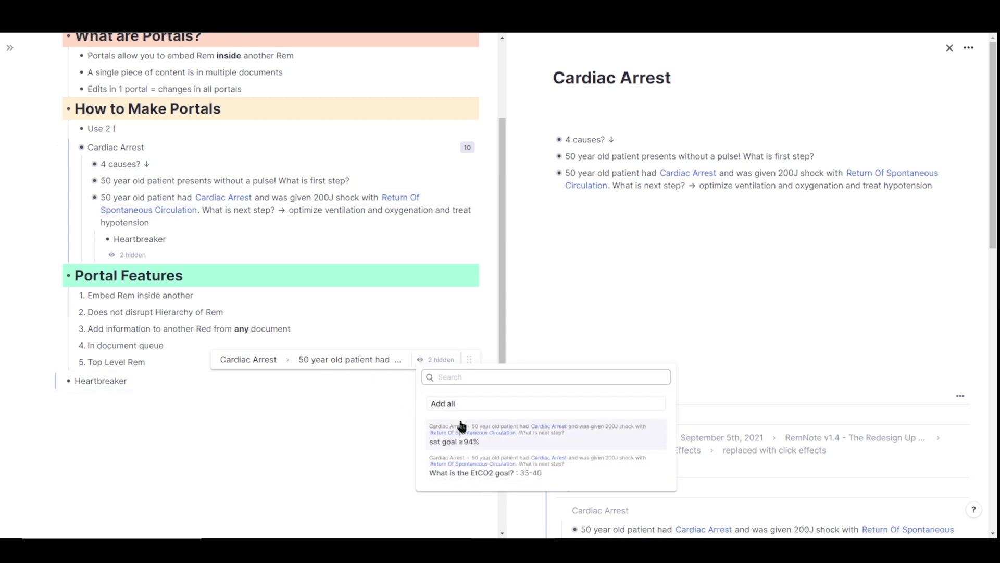
pyautogui.click(449, 403)
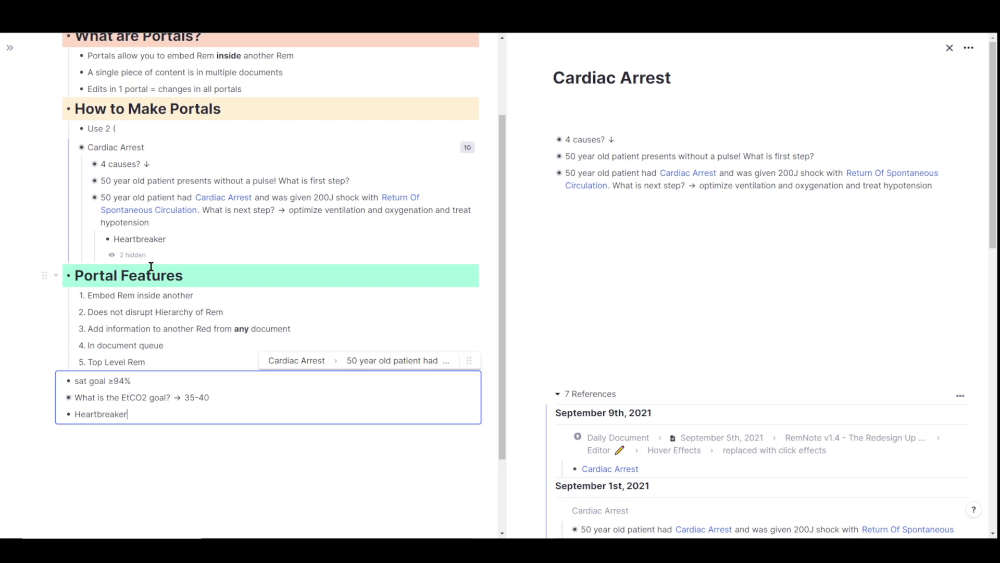
pyautogui.click(128, 255)
# - Add the hidden rems and widen the portal to the 50 year old patient question with its children
pyautogui.click(140, 299)
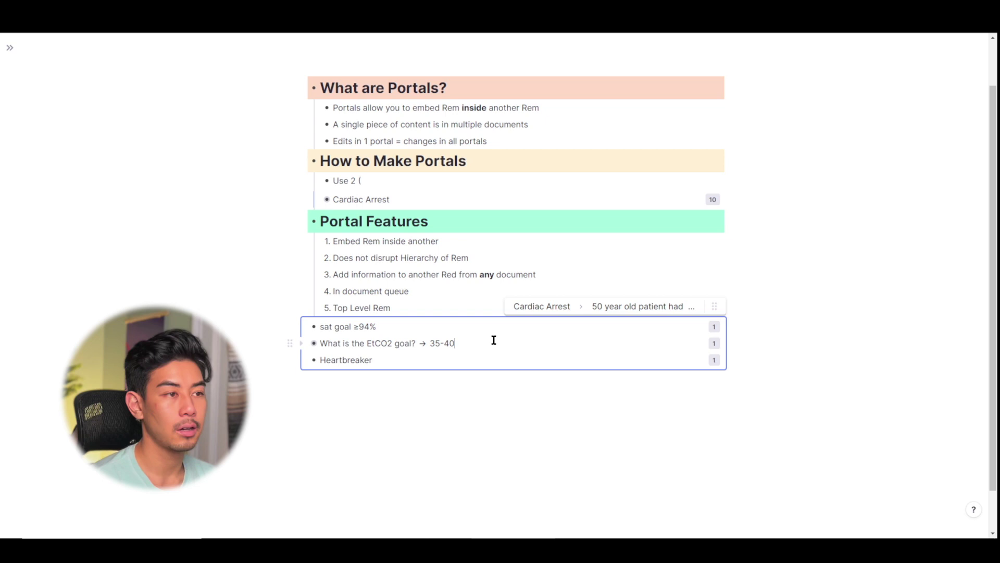
pyautogui.click(667, 307)
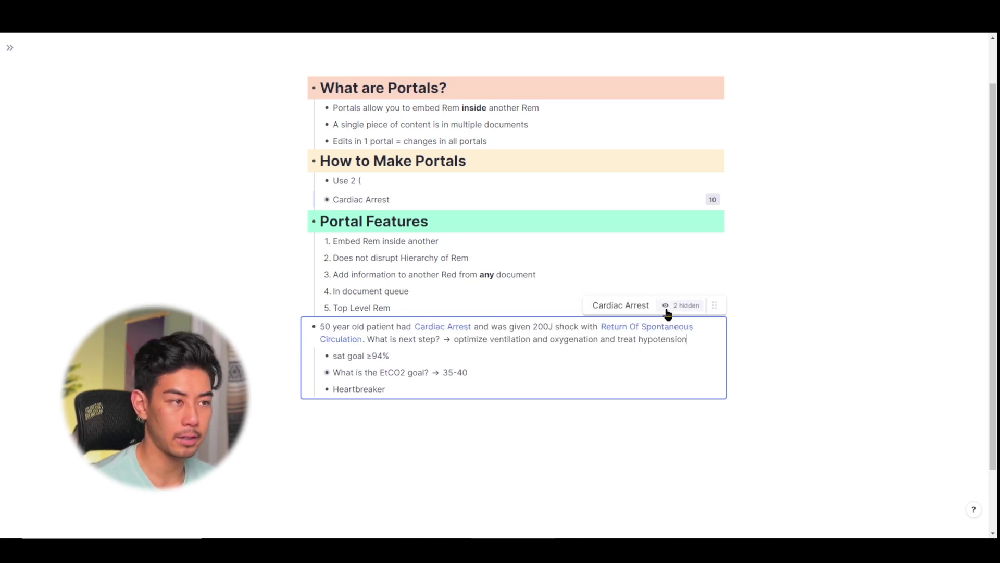
pyautogui.click(715, 312)
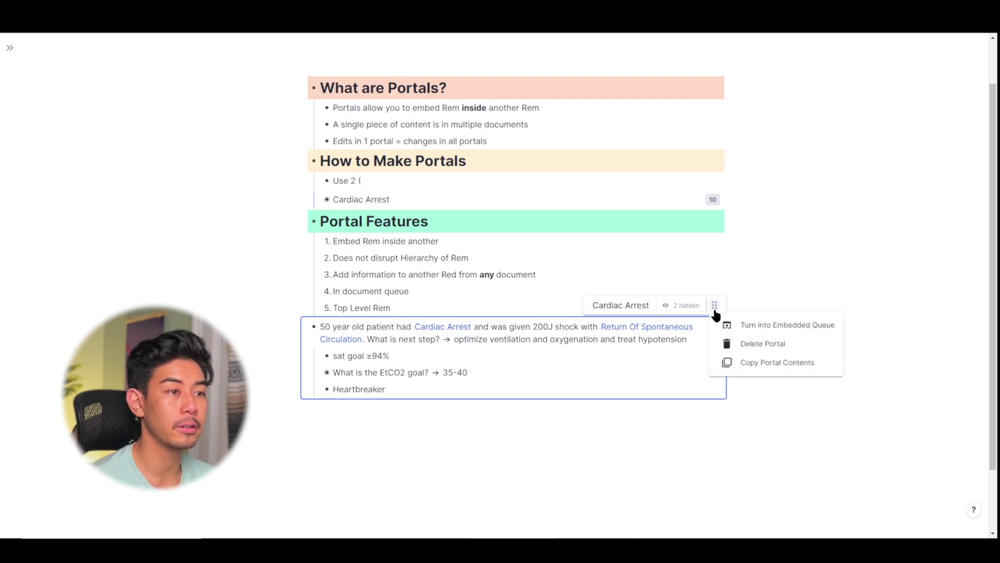
# - Turn the portal into an Embedded Queue and review both flashcards, revealing and rating each one
pyautogui.click(782, 327)
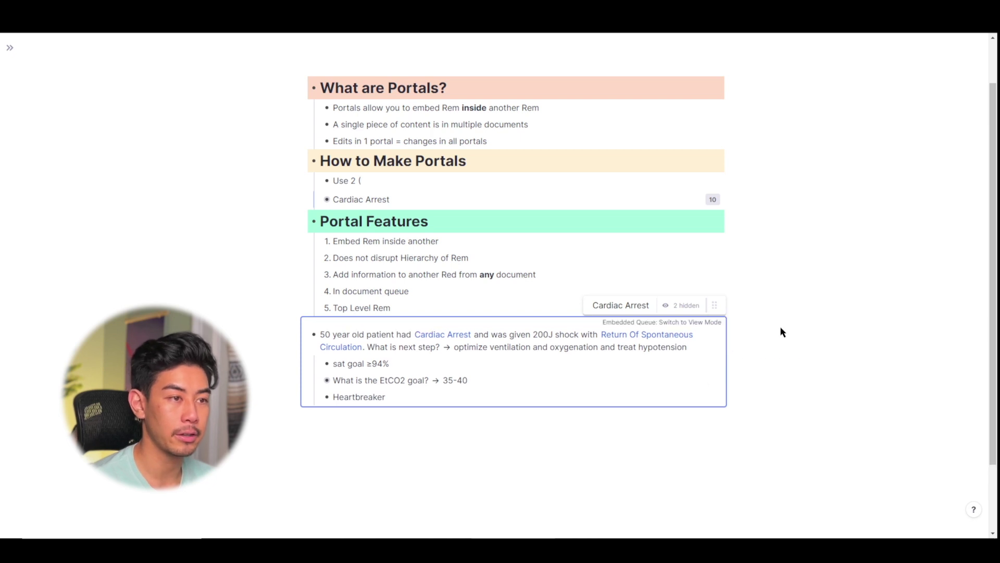
pyautogui.click(710, 328)
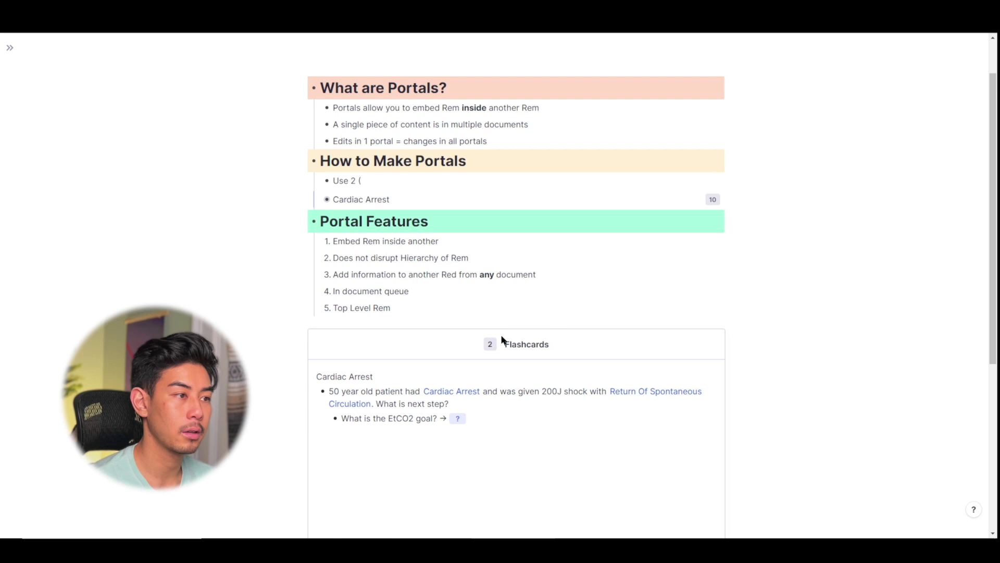
pyautogui.scroll(-2, 502, 341)
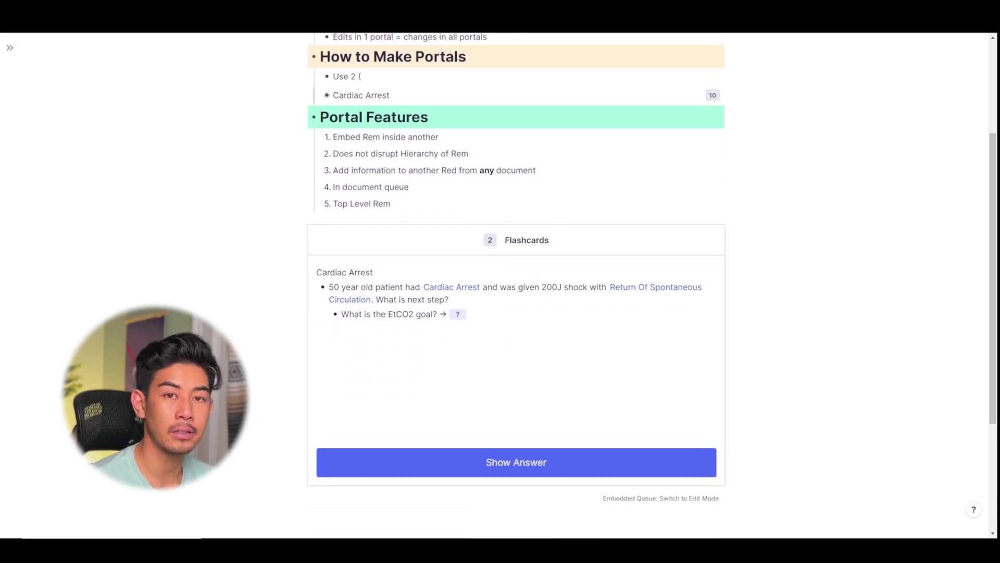
pyautogui.click(504, 462)
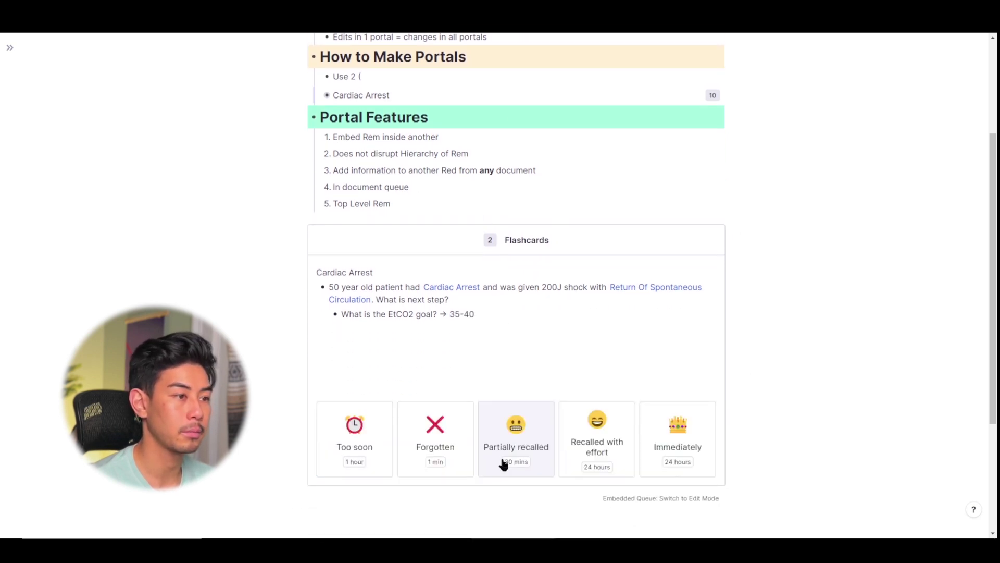
pyautogui.click(680, 449)
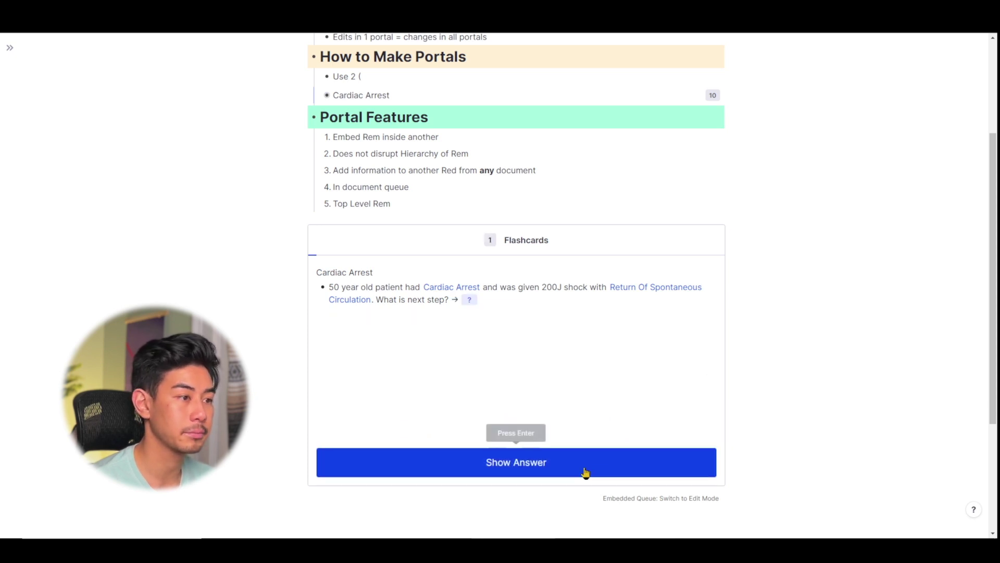
pyautogui.click(505, 463)
pyautogui.click(684, 434)
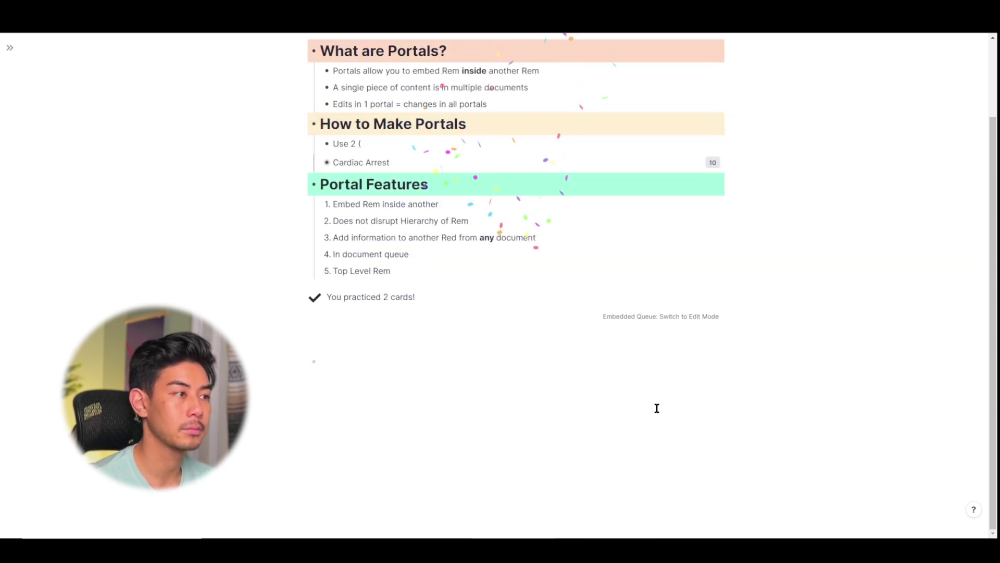
# - Delete the embedded queue portal with Delete Portal from its options menu
pyautogui.click(688, 316)
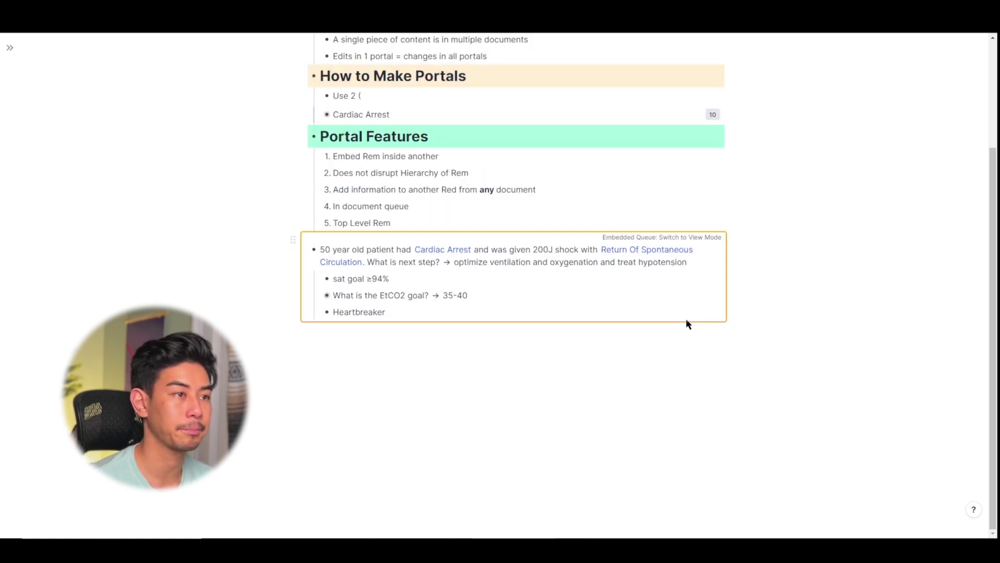
pyautogui.click(715, 220)
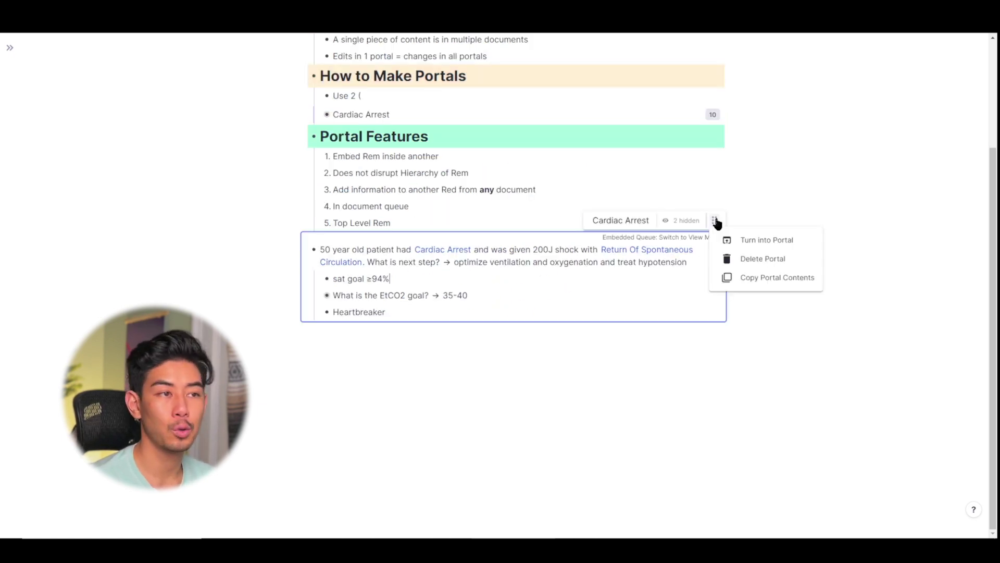
pyautogui.click(782, 265)
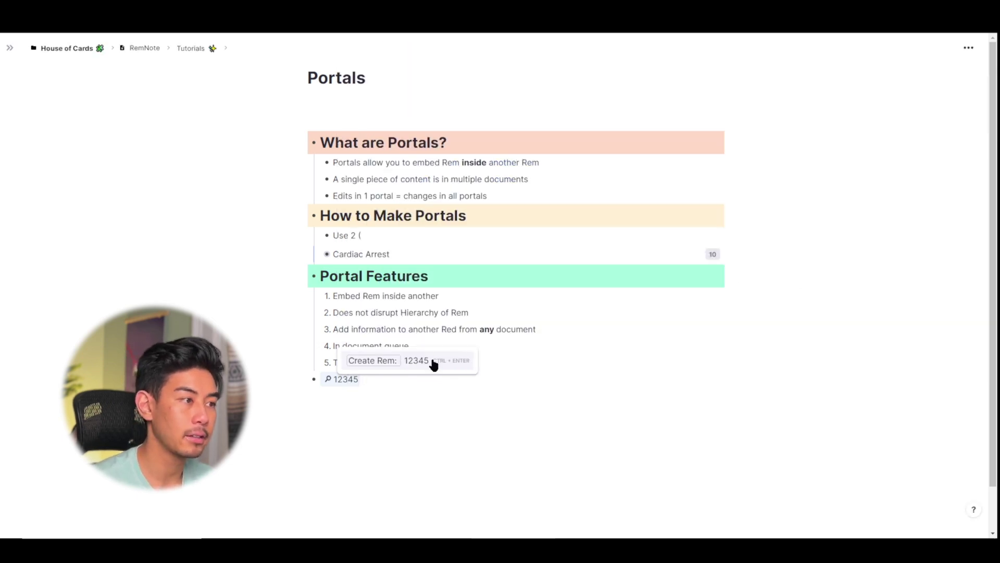
# - Create the Stub-tagged rem 12345 and open it in a side pane beside Portals
pyautogui.click(434, 366)
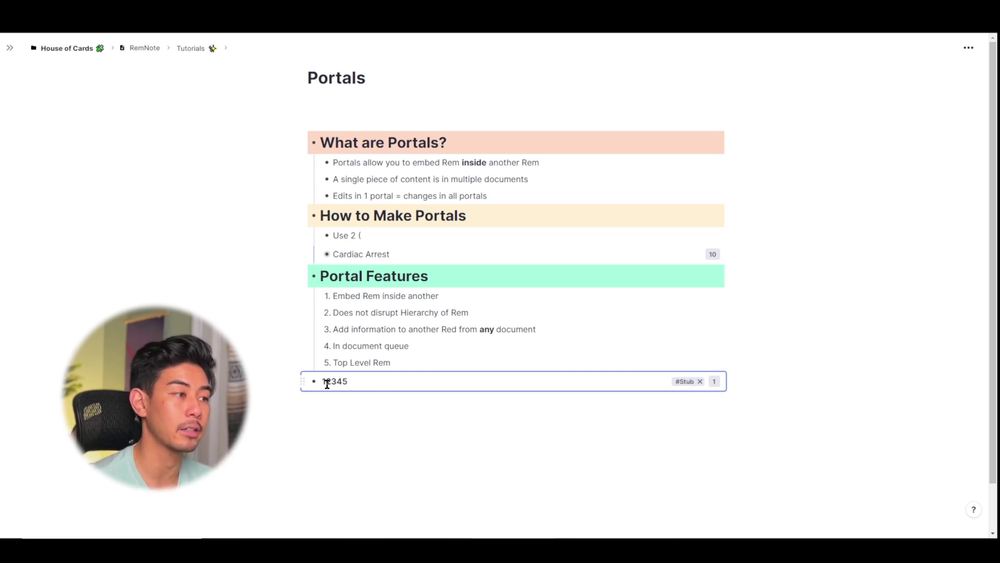
pyautogui.moveTo(366, 383); pyautogui.dragTo(323, 380)
pyautogui.click(376, 379)
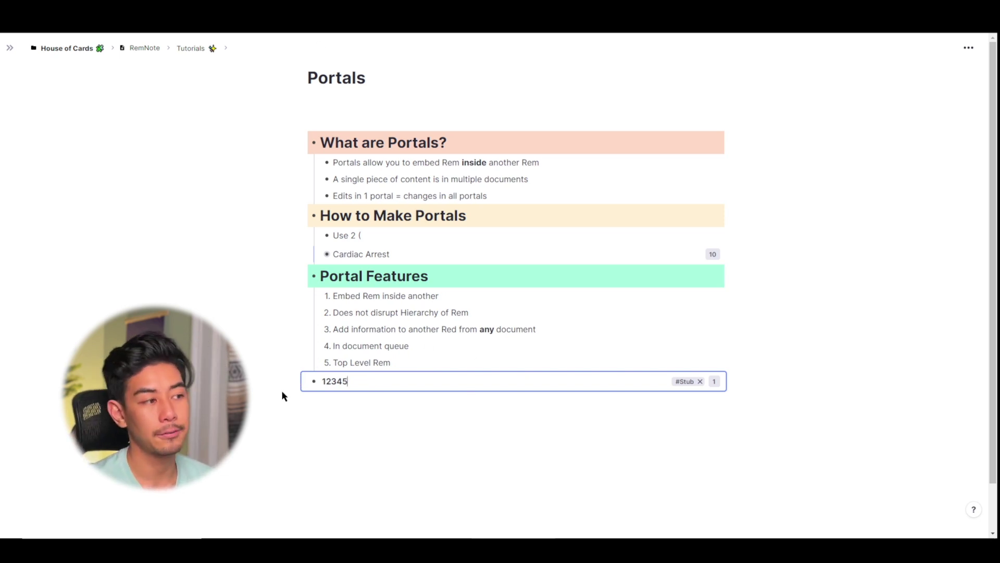
pyautogui.keyDown('shift'); pyautogui.click(314, 381); pyautogui.keyUp('shift')
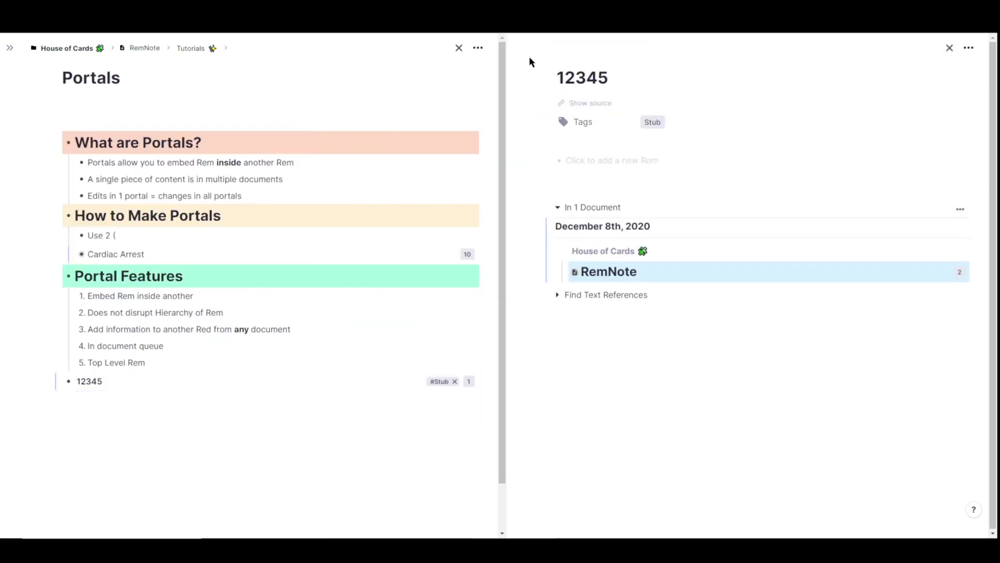
# - Start a new rem named 'Cell Biology' below the 12345 stub
pyautogui.click(652, 70)
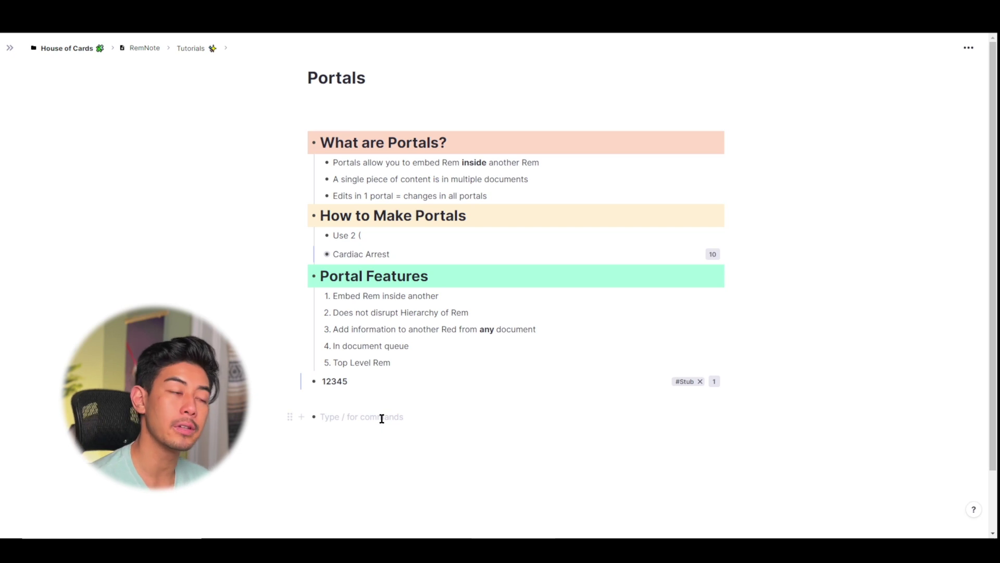
pyautogui.scroll(-2, 405, 350)
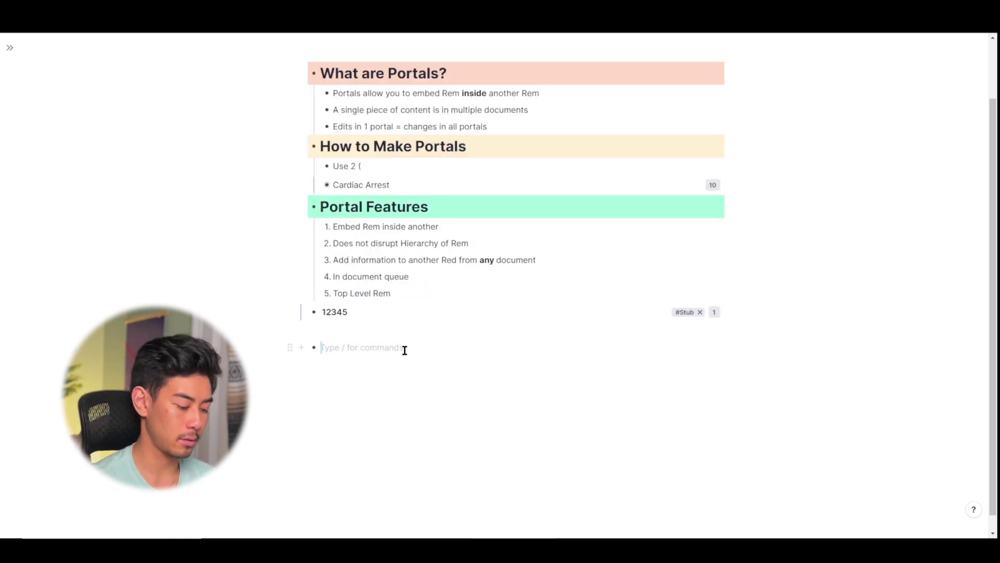
pyautogui.write('Cell Biology')
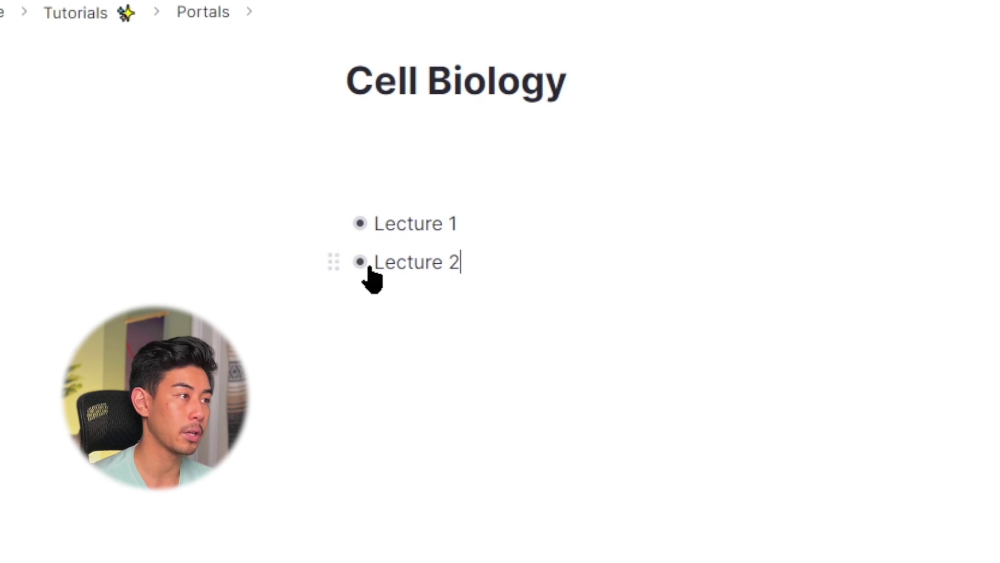
# - Inside Lecture 2, embed a portal of Lecture 1's DNA rem using ((DNA
pyautogui.click(368, 266)
pyautogui.click(537, 219)
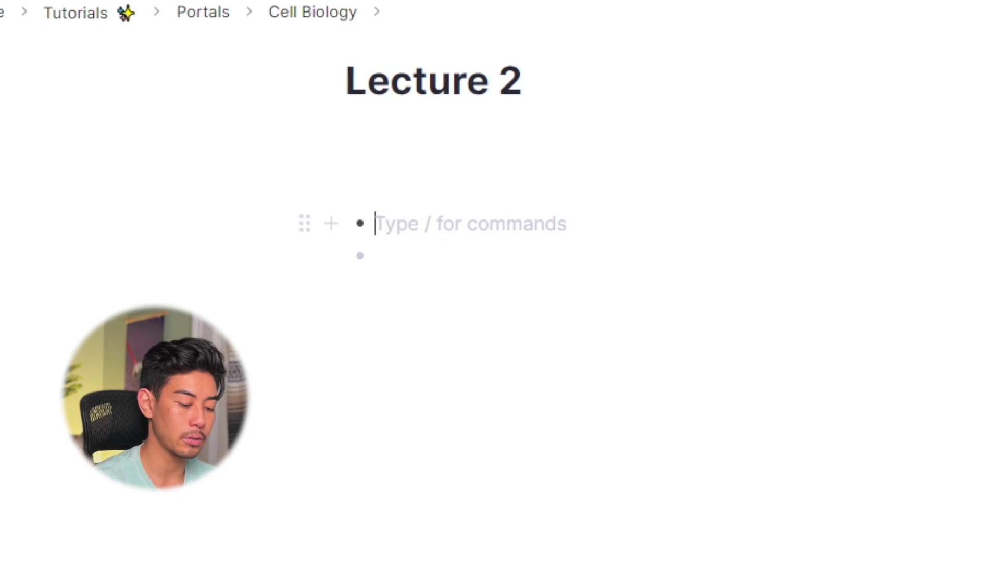
pyautogui.write('((')
pyautogui.write('DNA')
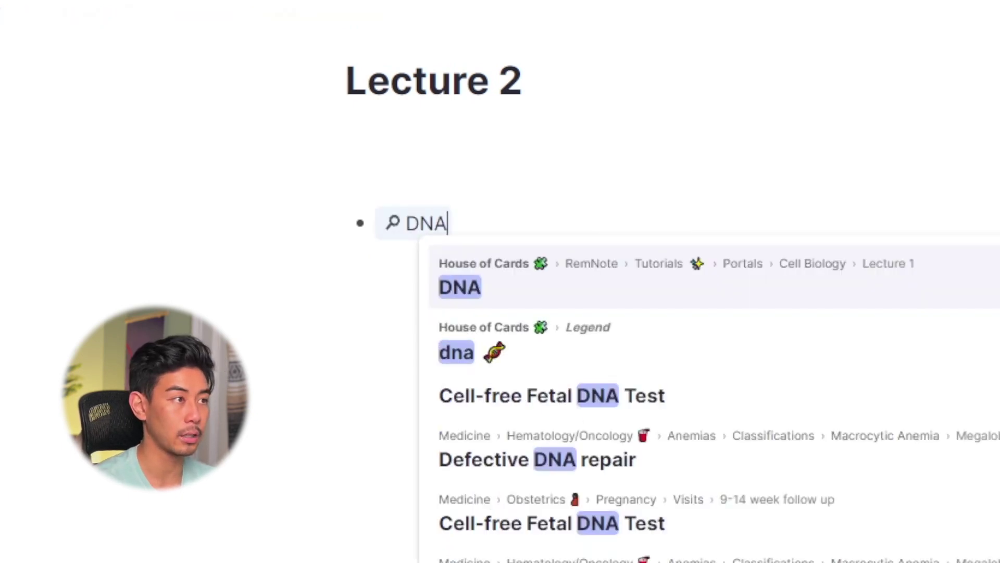
pyautogui.click(931, 292)
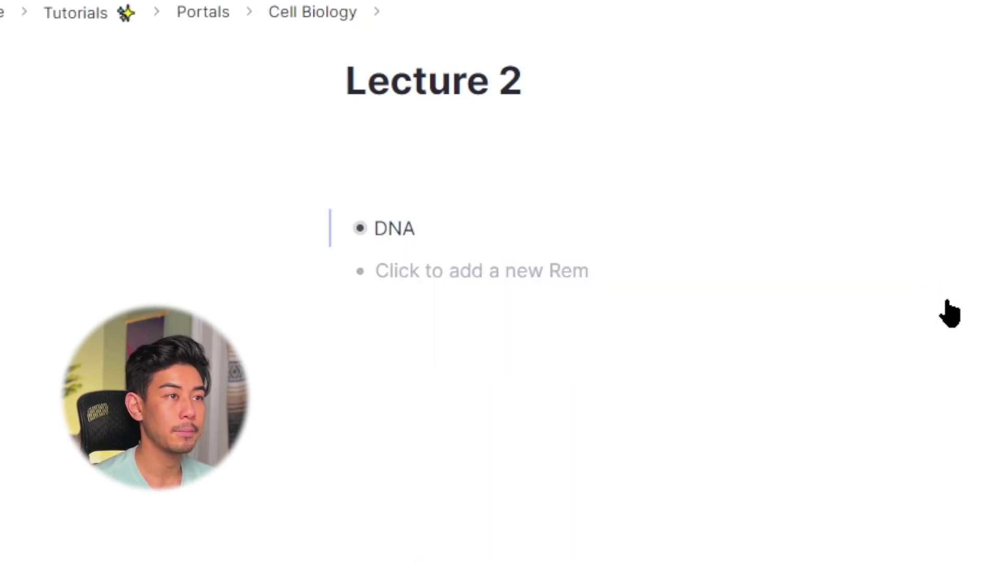
# - Add the child note 'DNA is made of Purines and Pyrimidines' under the DNA portal
pyautogui.moveTo(420, 222)
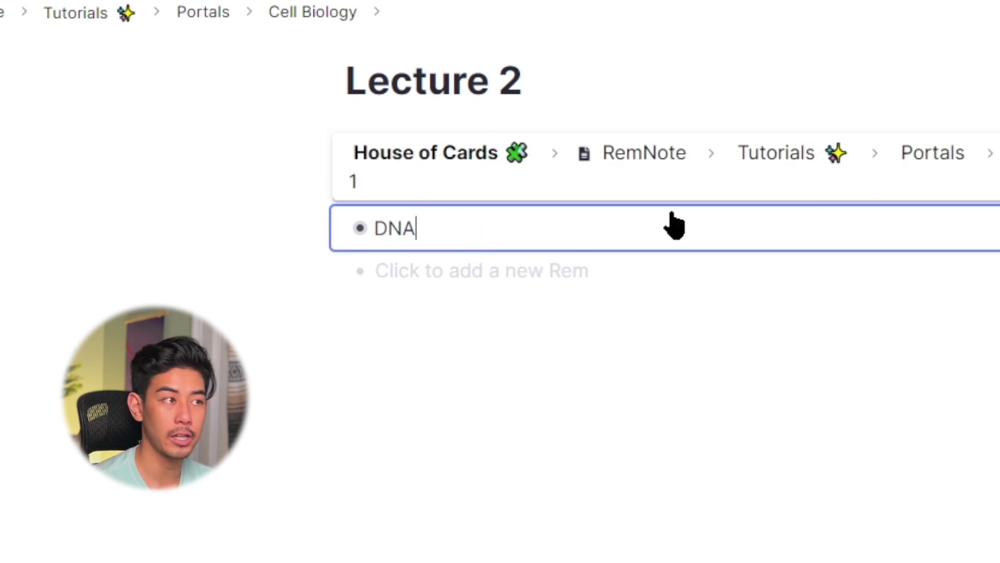
pyautogui.press('Return')
pyautogui.press('Tab')
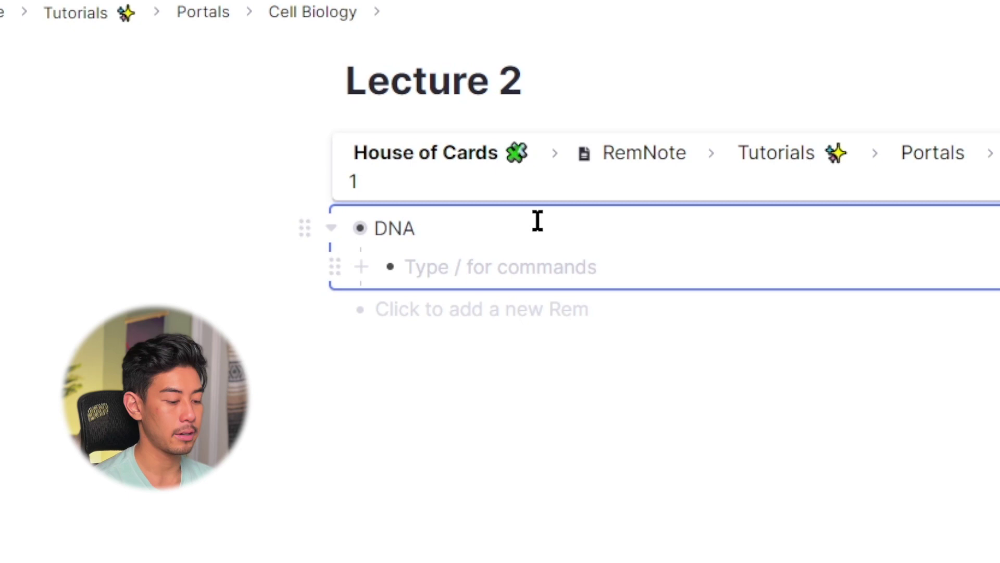
pyautogui.write('DNA is made ')
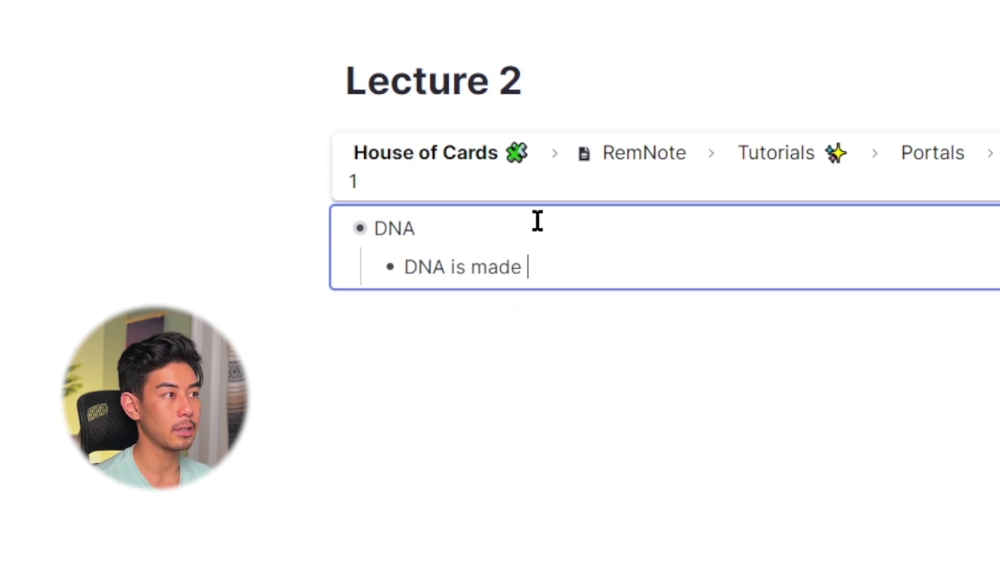
pyautogui.write('of P')
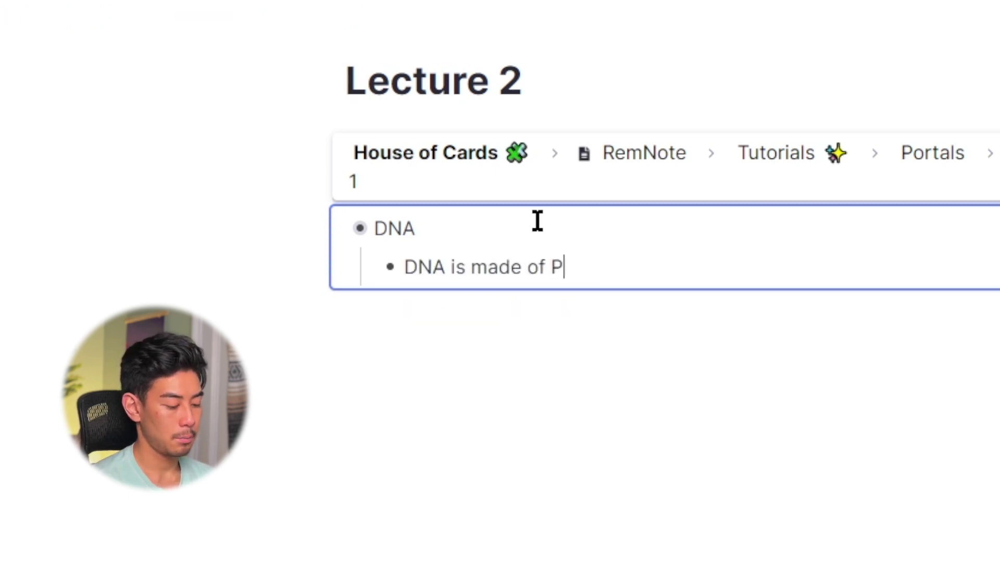
pyautogui.write('urines and Pyr')
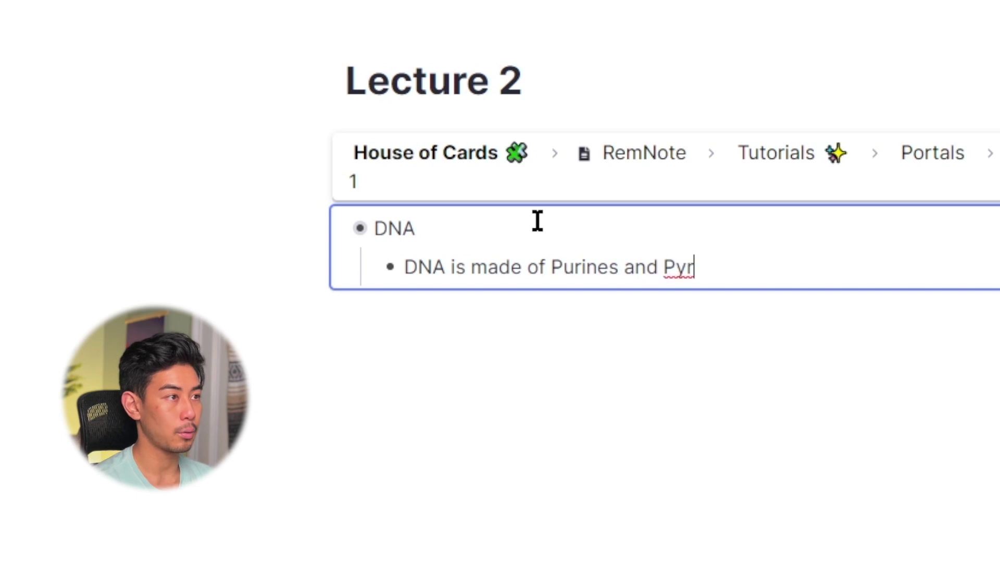
pyautogui.write('imidines')
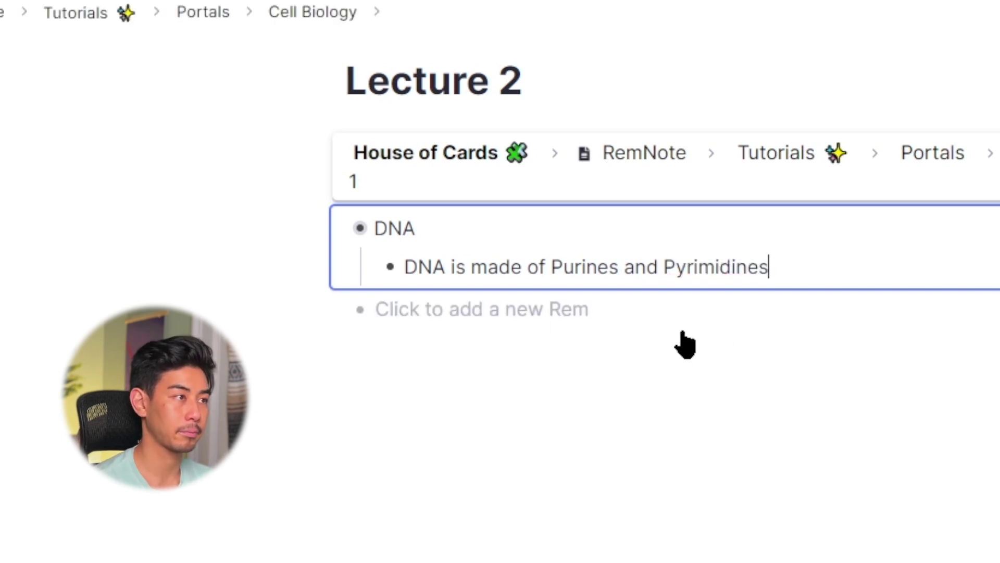
# - Leave the DNA portal, preview its 1 hidden child, and place the caret before DNA
pyautogui.click(719, 320)
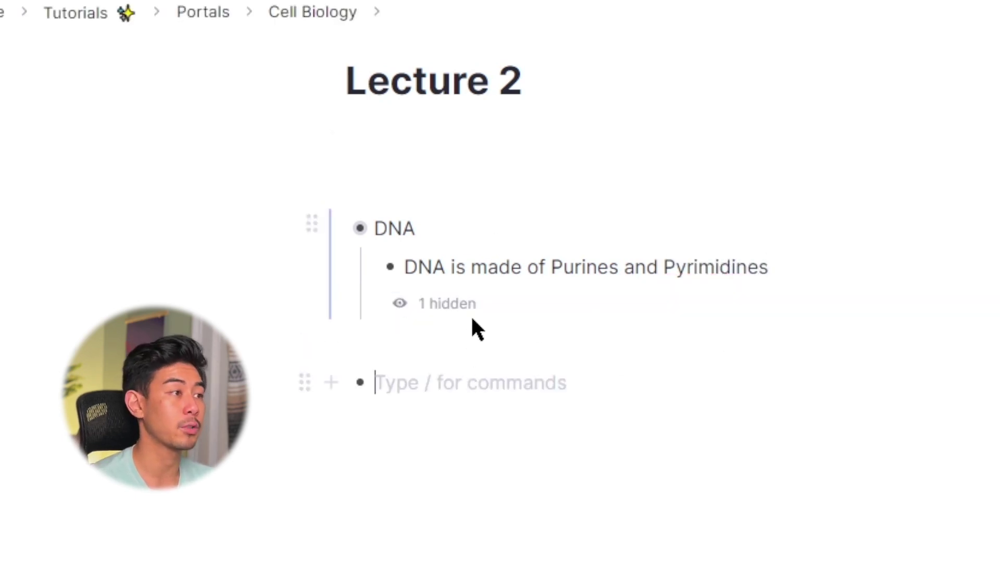
pyautogui.click(420, 308)
pyautogui.click(598, 451)
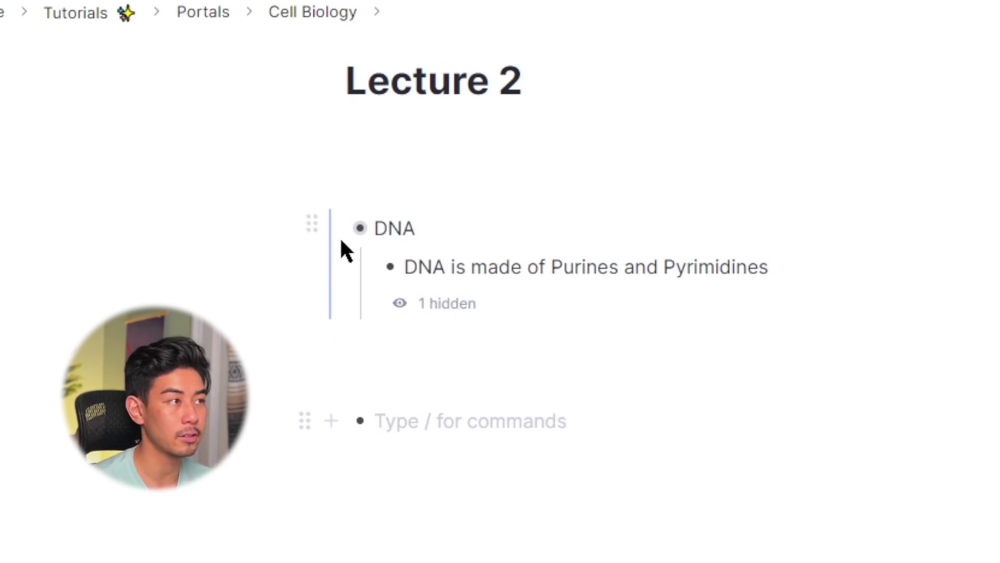
pyautogui.click(376, 227)
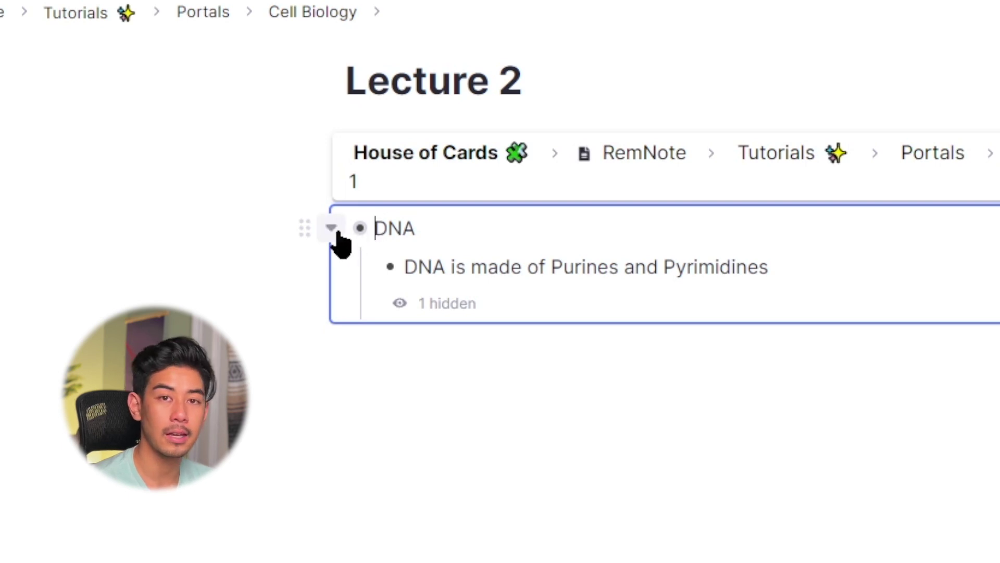